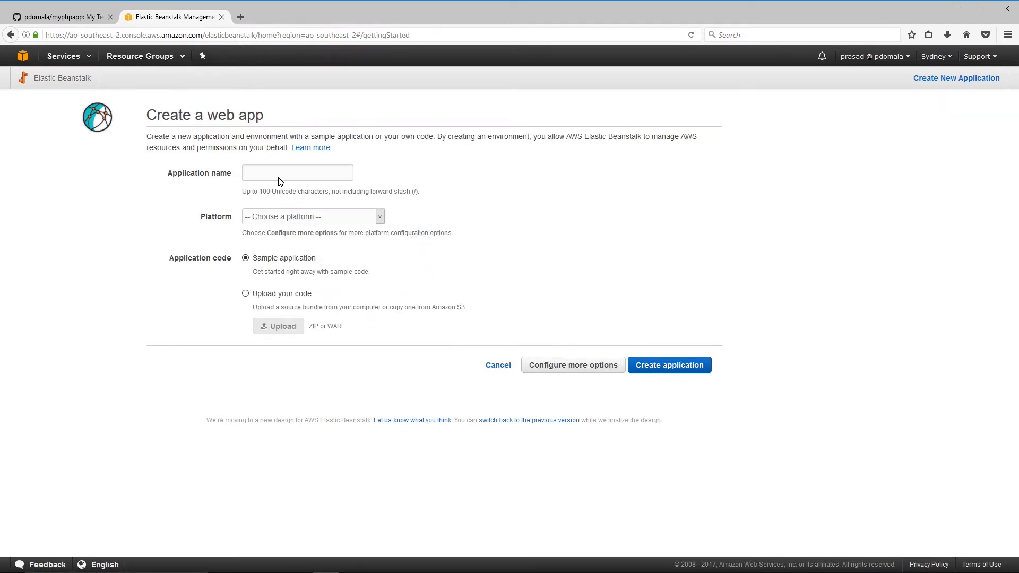
- Name the application MyPHPApp and choose the PHP platform
{"action": "left_click", "coordinate": [279, 177]}
{"action": "type", "text": "MyPH"}
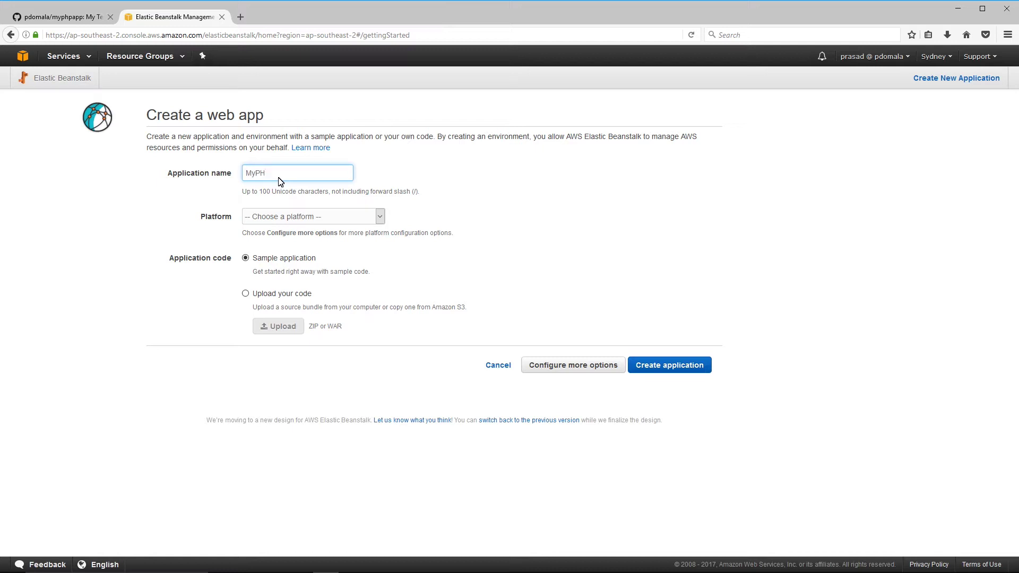
{"action": "type", "text": "PApp"}
{"action": "left_click", "coordinate": [304, 217]}
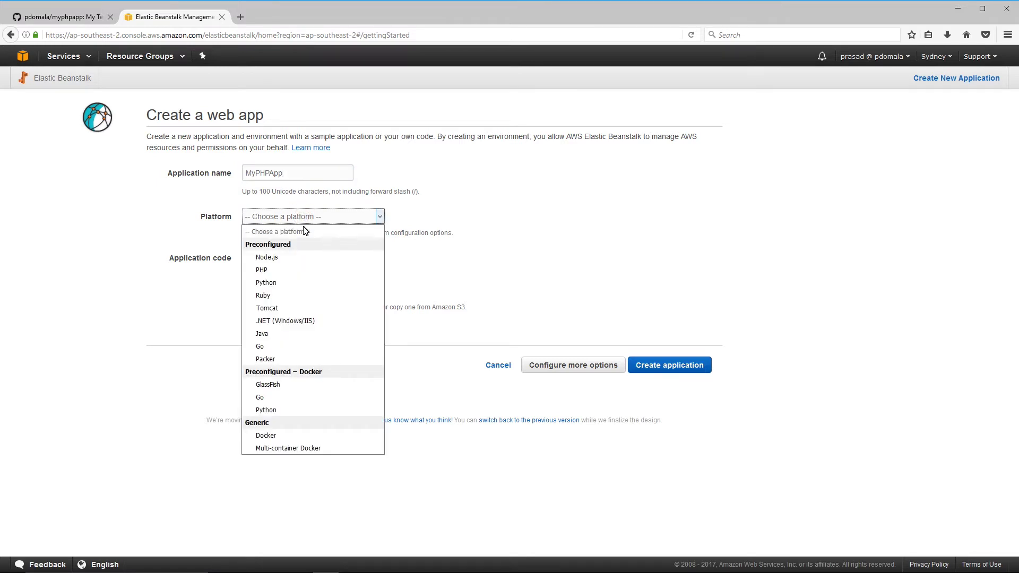
{"action": "left_click", "coordinate": [261, 270]}
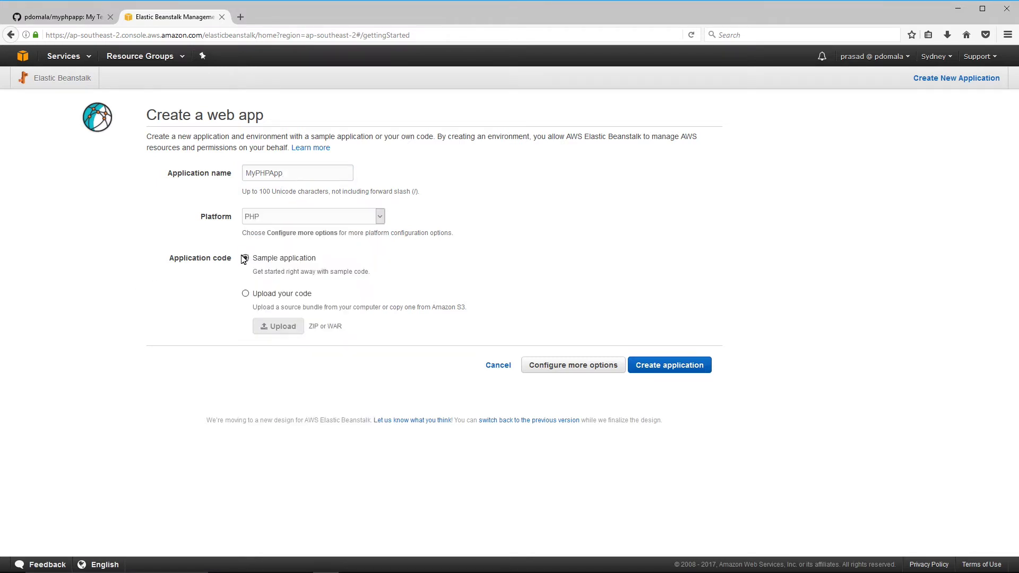
- Upload myphptest.zip as the application code, labelled version myphpapp-source
{"action": "left_click", "coordinate": [246, 295]}
{"action": "left_click", "coordinate": [275, 328]}
{"action": "left_click", "coordinate": [643, 144]}
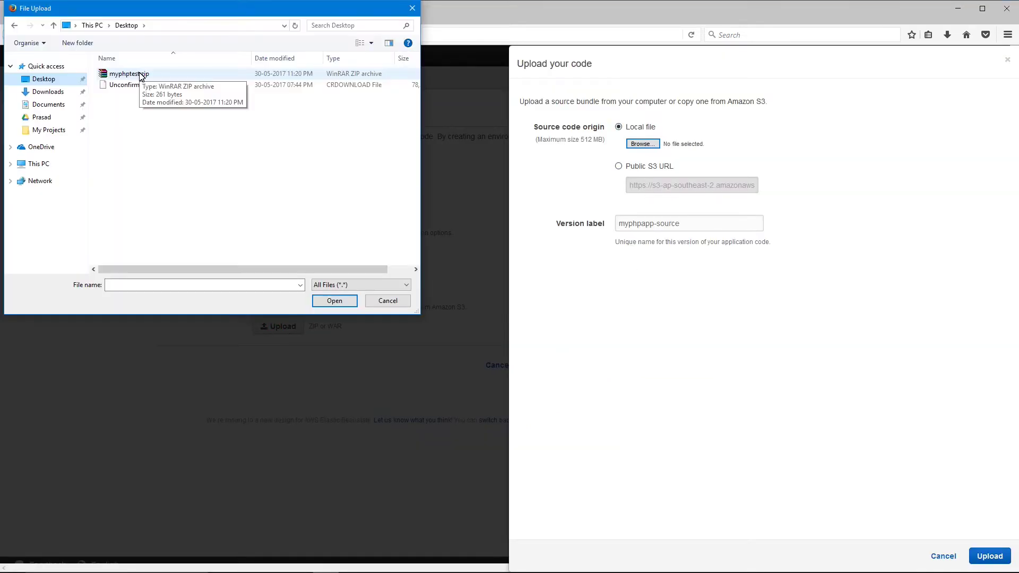
{"action": "left_click", "coordinate": [140, 74]}
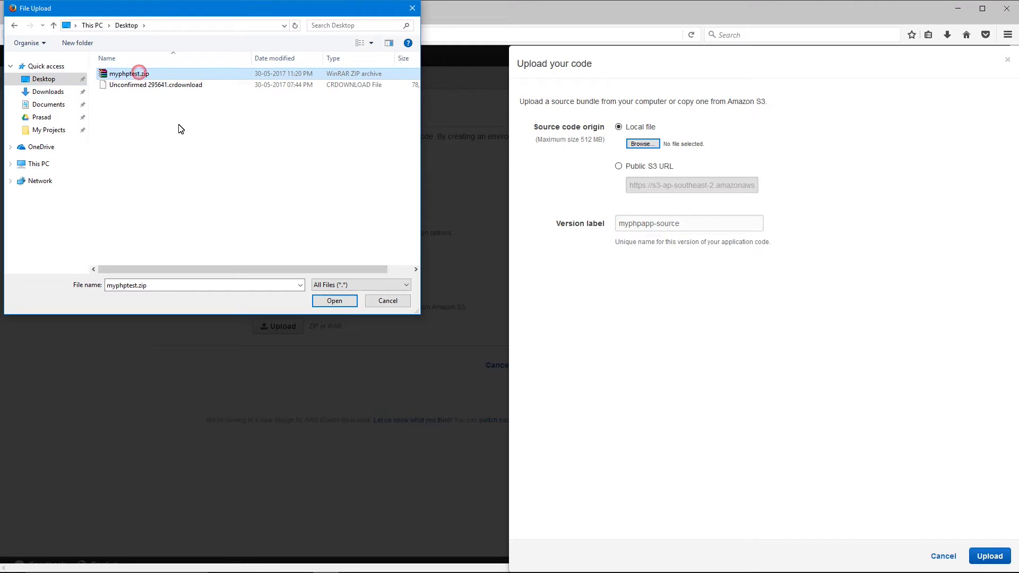
{"action": "left_click", "coordinate": [336, 302]}
{"action": "left_click", "coordinate": [996, 559]}
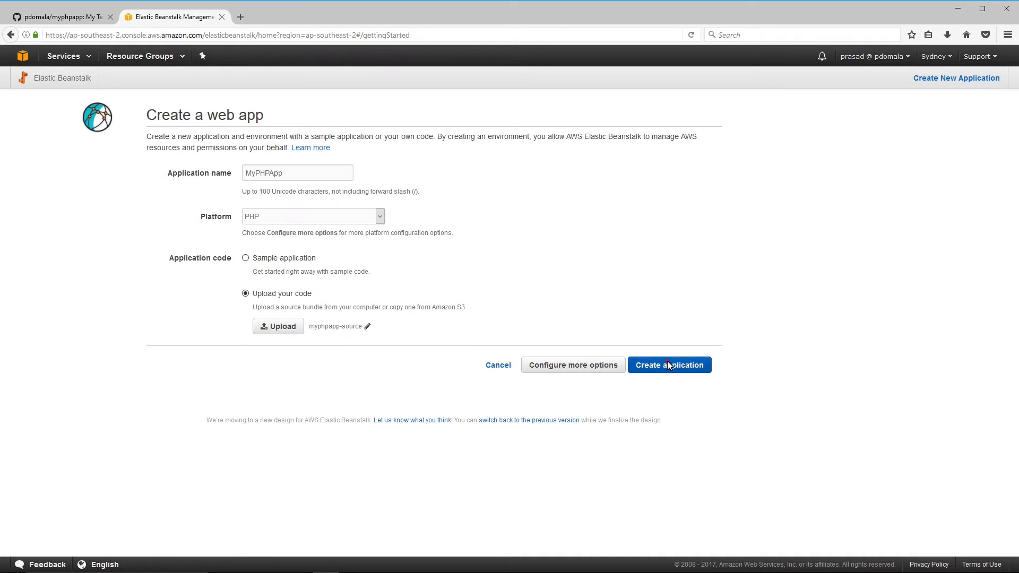
- Create MyPHPApp with its Sample-env environment, then select the environment URL for copying
{"action": "left_click", "coordinate": [668, 365]}
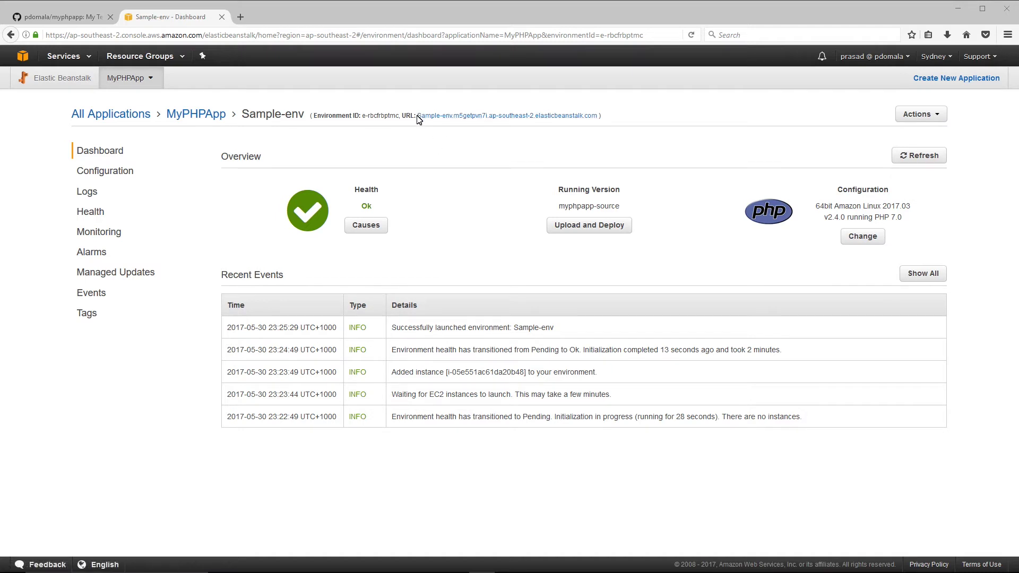
{"action": "left_click_drag", "start_coordinate": [418, 119], "coordinate": [600, 127]}
{"action": "key", "text": "ctrl+c"}
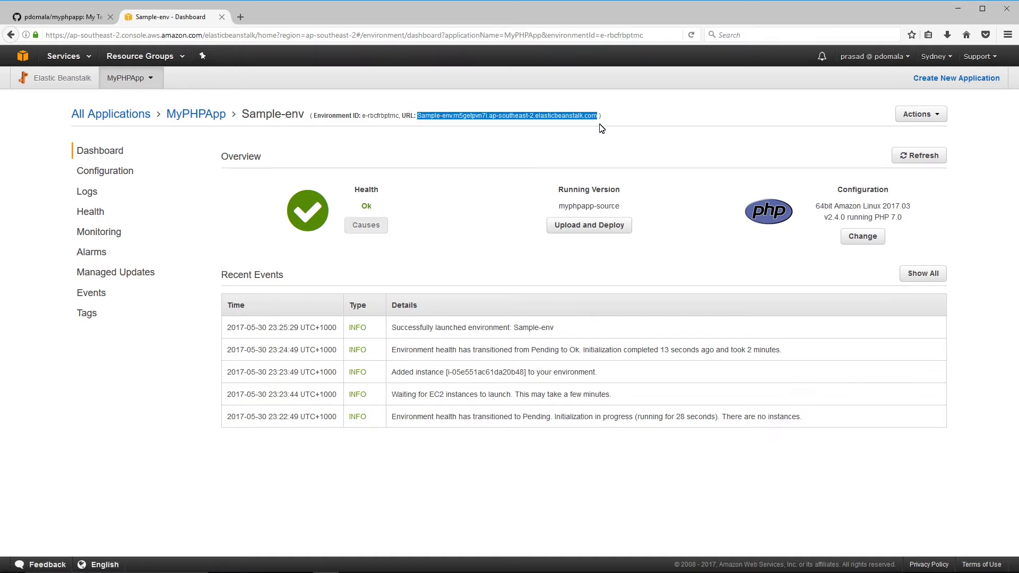
- Load the environment URL plus /myphptest.php in a new tab and confirm it shows Version: 1
{"action": "left_click", "coordinate": [240, 16]}
{"action": "key", "text": "ctrl+v"}
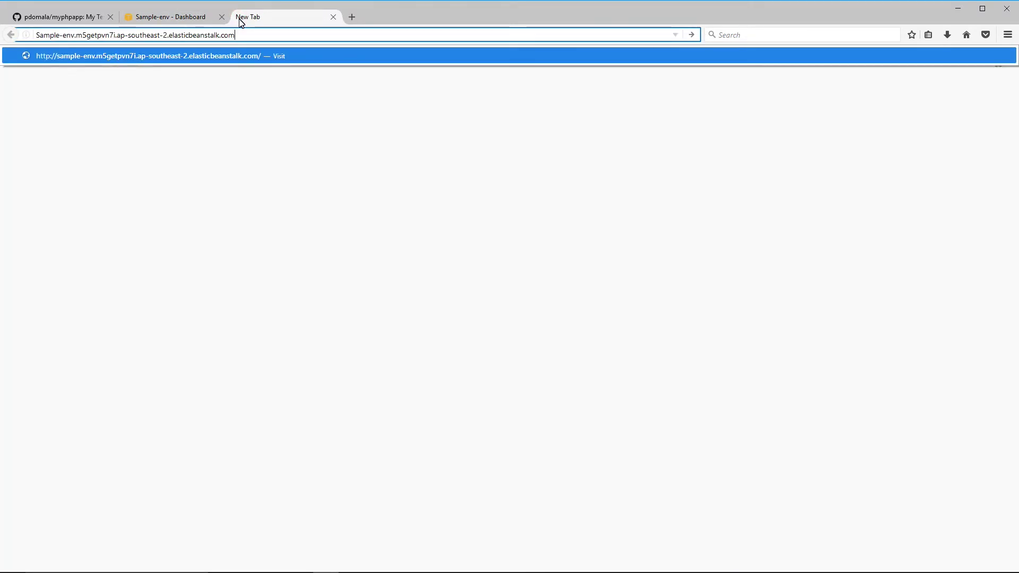
{"action": "type", "text": "myphptest.php"}
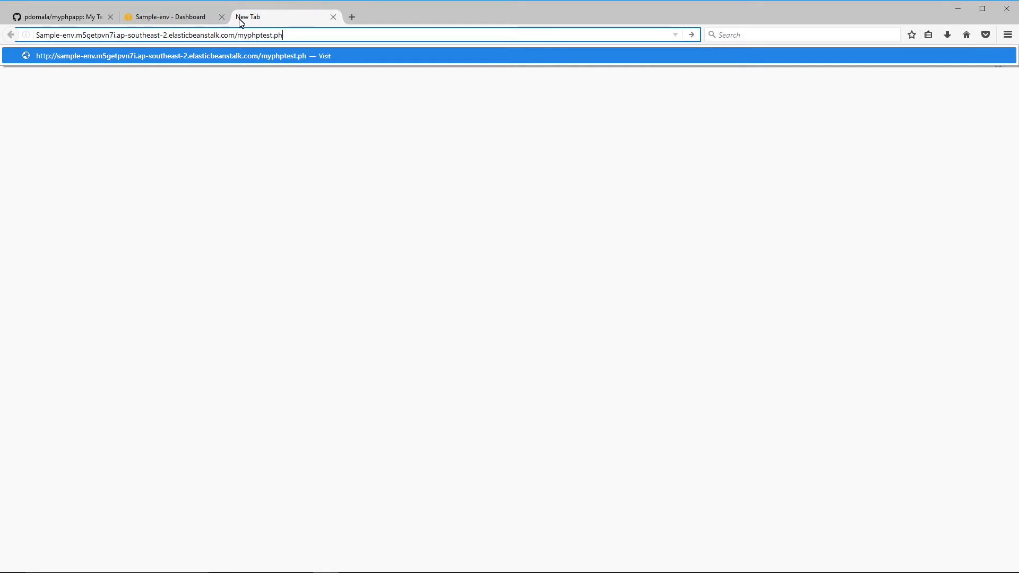
{"action": "key", "text": "Return"}
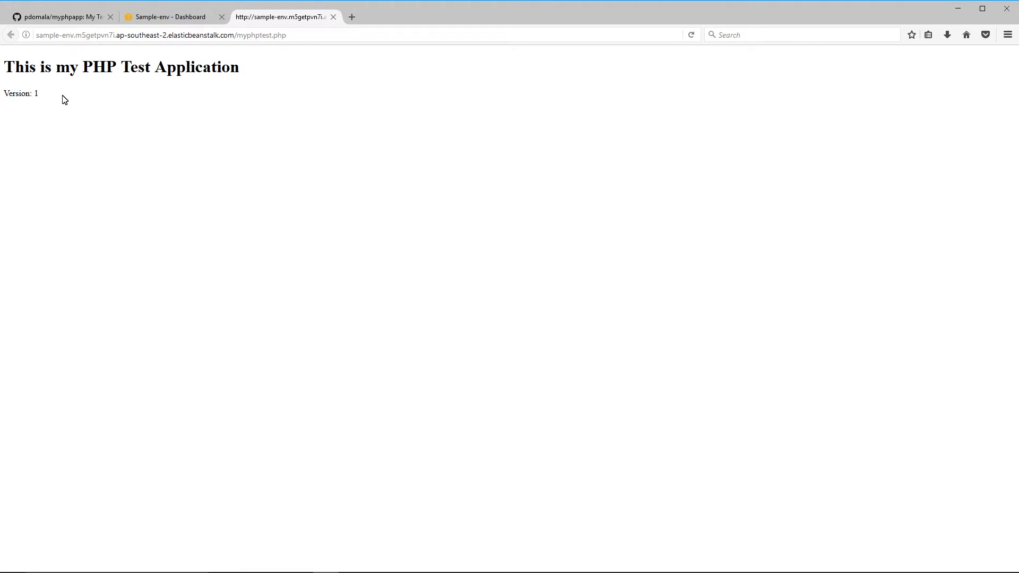
{"action": "left_click_drag", "start_coordinate": [38, 98], "coordinate": [2, 99]}
{"action": "left_click", "coordinate": [95, 95]}
- Go to CodePipeline and begin a new pipeline named MyPHPPipeline
{"action": "left_click", "coordinate": [193, 17]}
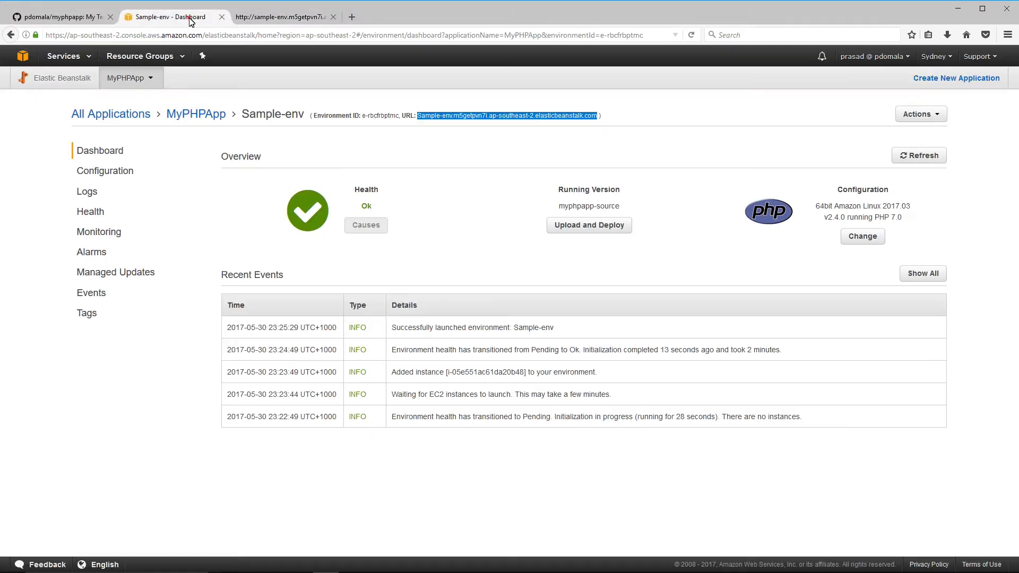
{"action": "left_click", "coordinate": [64, 56]}
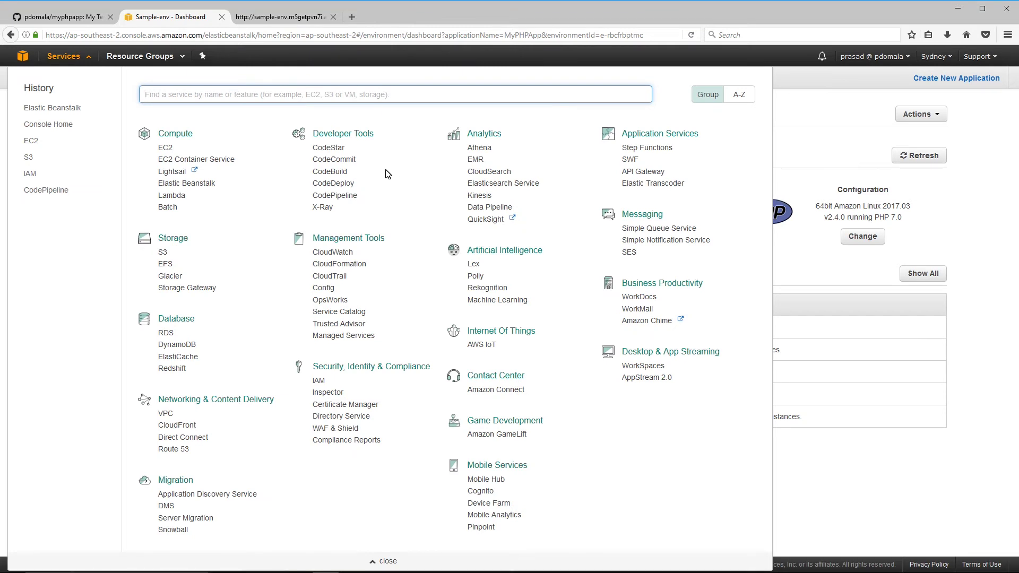
{"action": "left_click", "coordinate": [337, 197]}
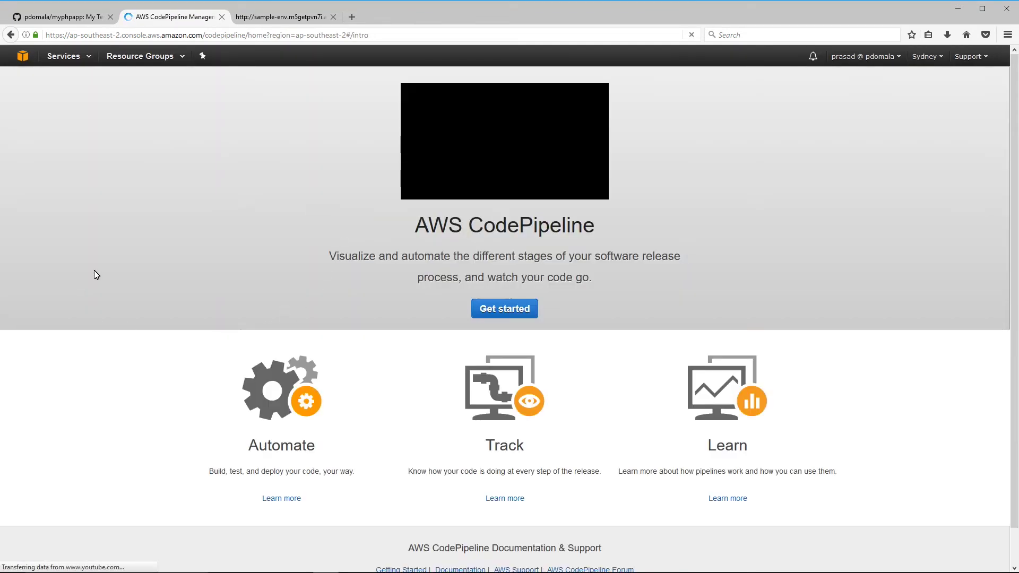
{"action": "left_click", "coordinate": [504, 315]}
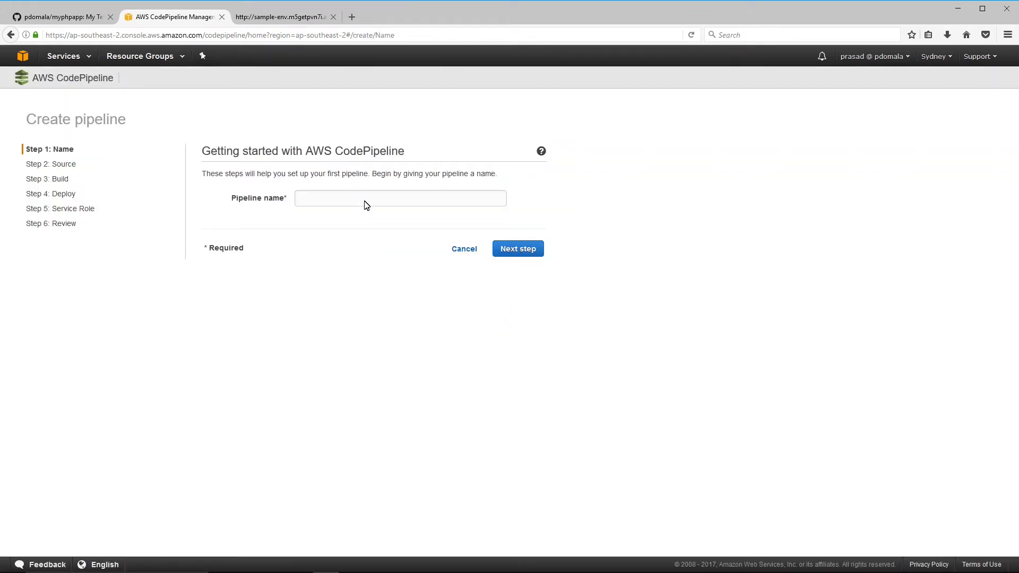
{"action": "left_click", "coordinate": [365, 201]}
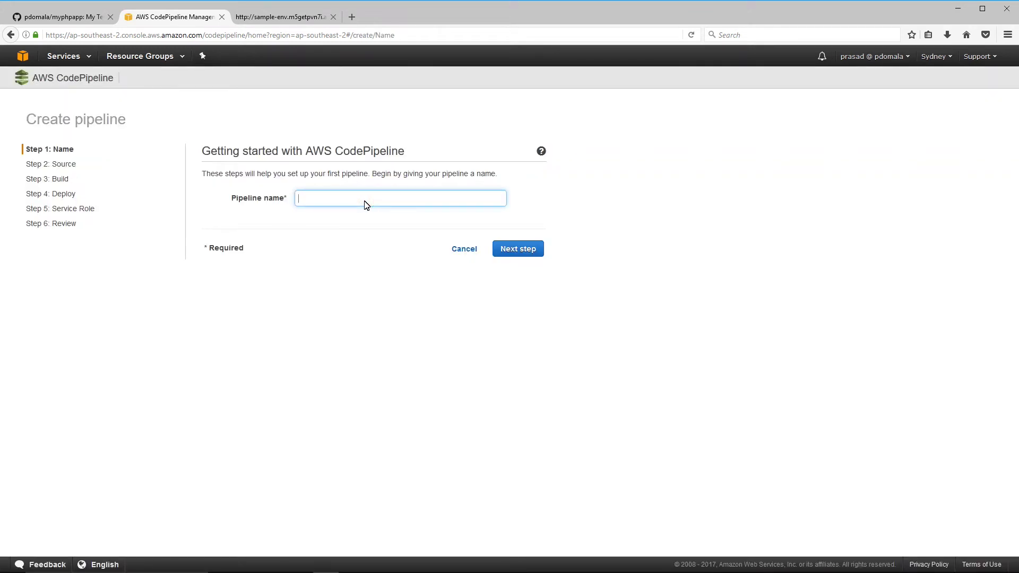
{"action": "type", "text": "MyPHPPipeline"}
- Connect GitHub and use the myphpapp repository's master branch as the pipeline source
{"action": "left_click", "coordinate": [526, 257]}
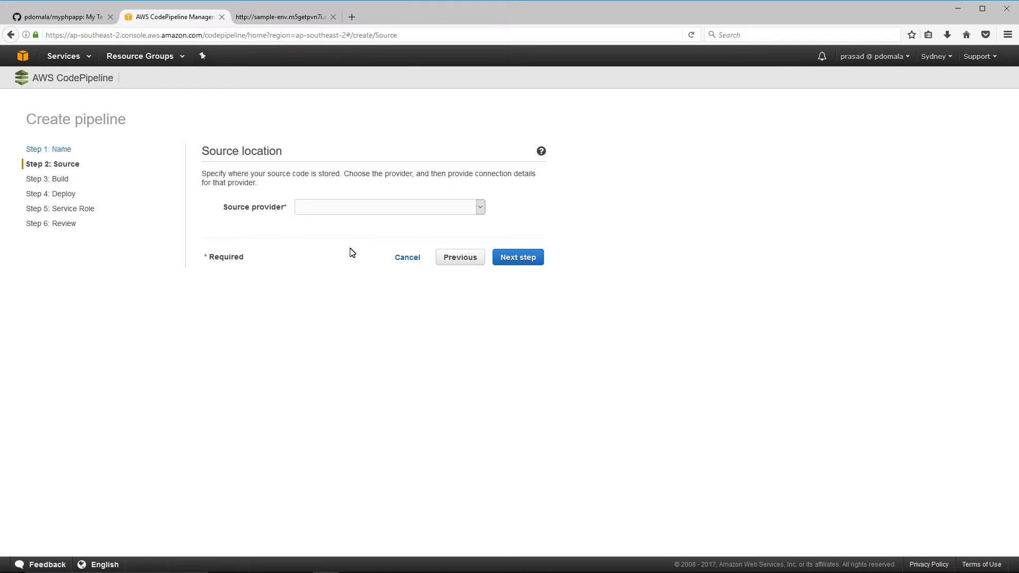
{"action": "left_click", "coordinate": [369, 209]}
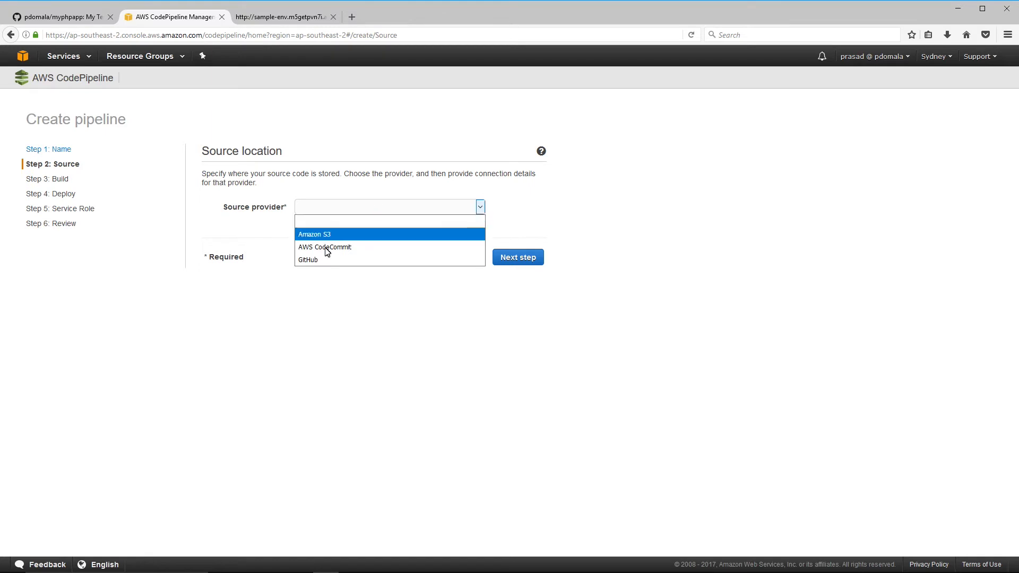
{"action": "left_click", "coordinate": [315, 261]}
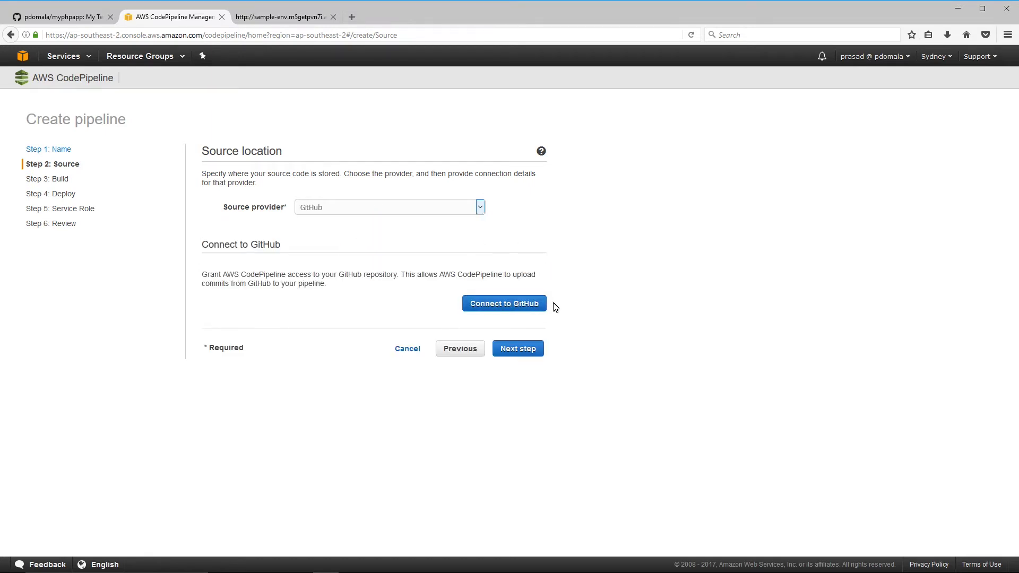
{"action": "left_click", "coordinate": [512, 304]}
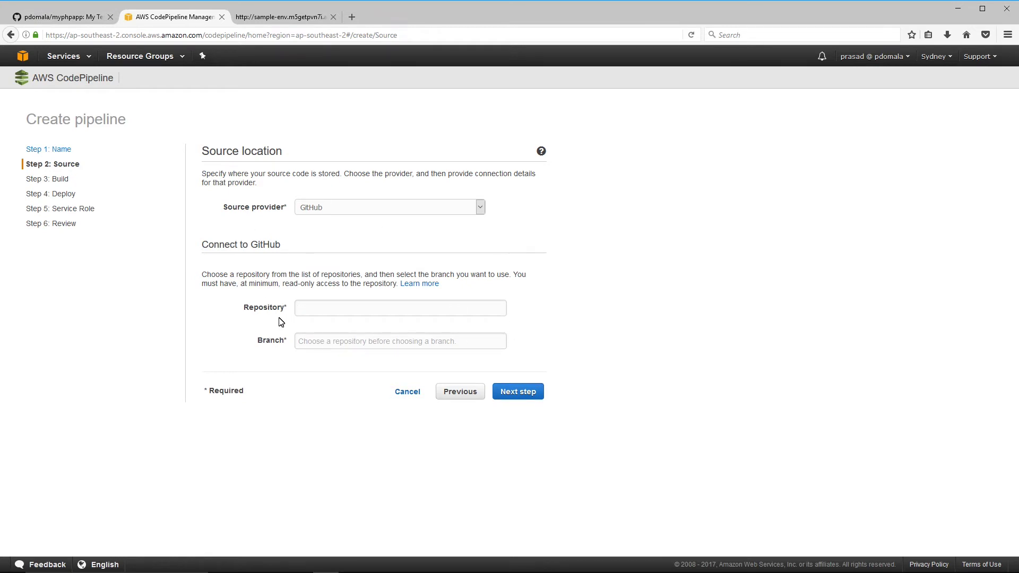
{"action": "left_click", "coordinate": [331, 311]}
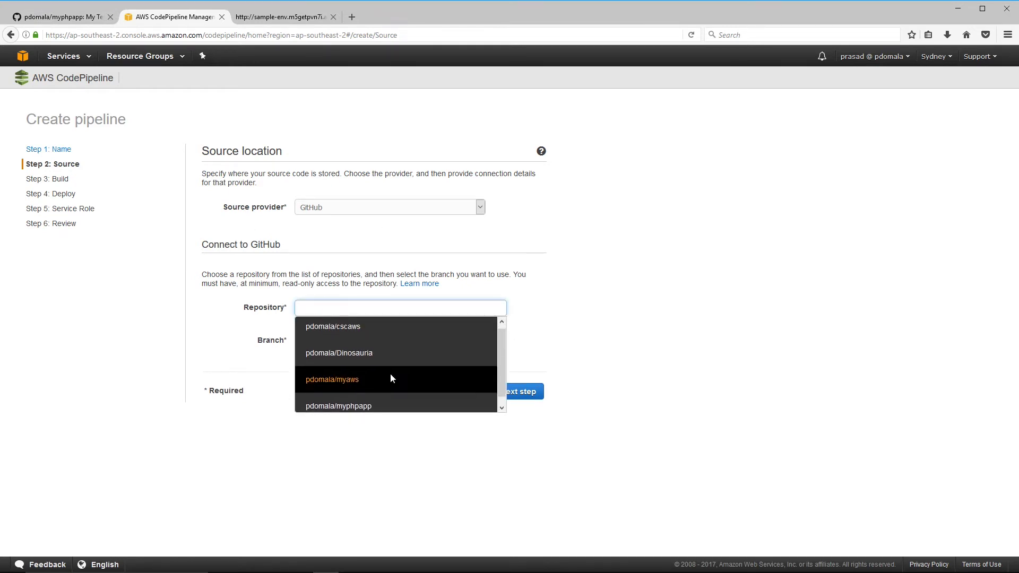
{"action": "left_click", "coordinate": [344, 408]}
{"action": "left_click", "coordinate": [314, 344]}
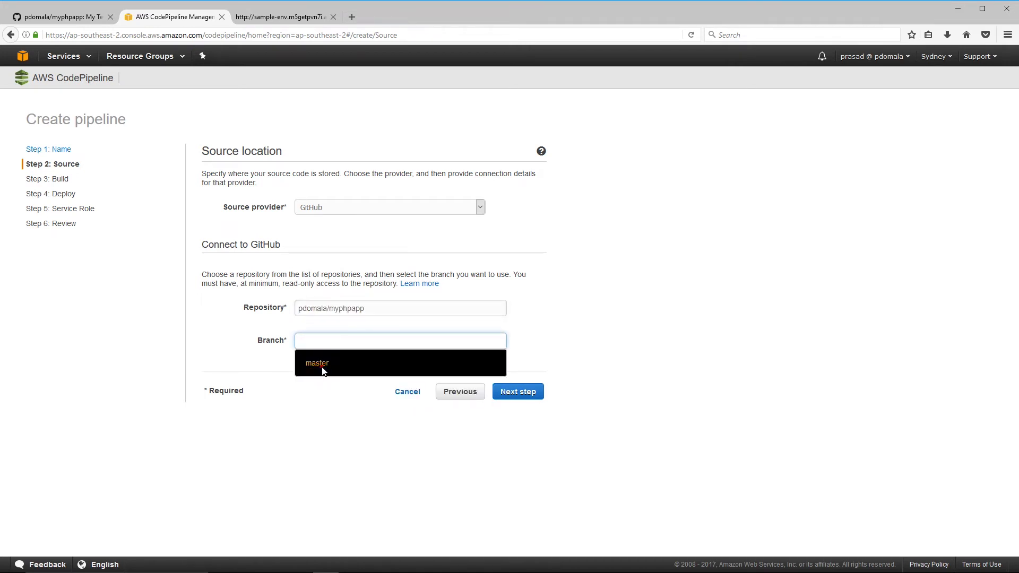
{"action": "left_click", "coordinate": [323, 366]}
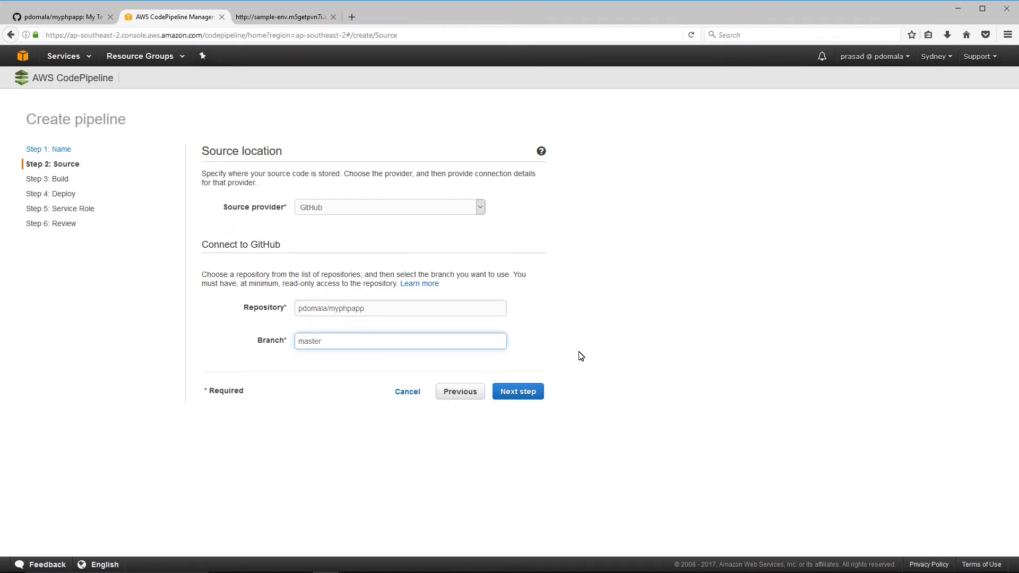
{"action": "left_click", "coordinate": [518, 392]}
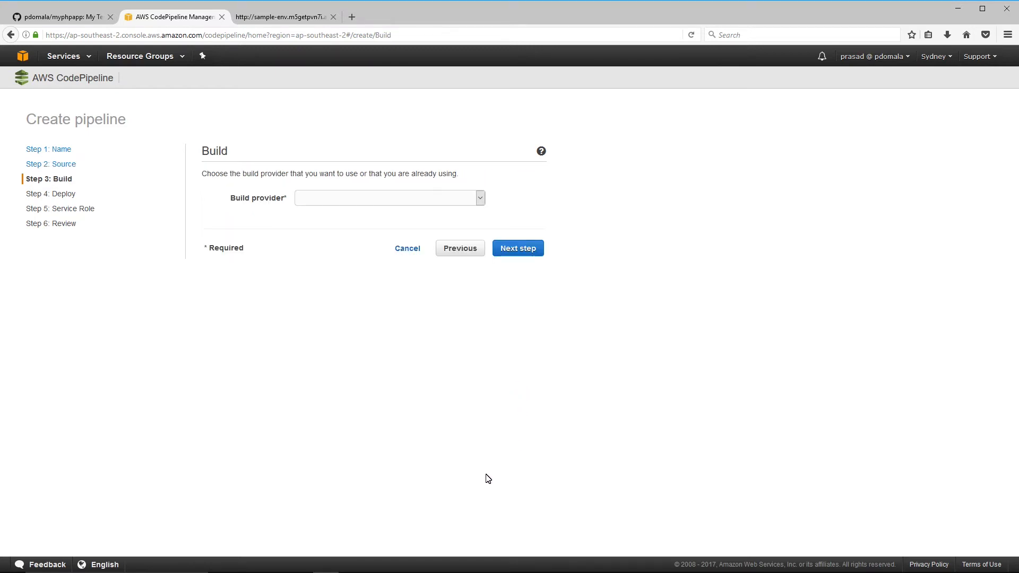
- Set the build provider to No Build to skip the build stage
{"action": "left_click", "coordinate": [403, 203]}
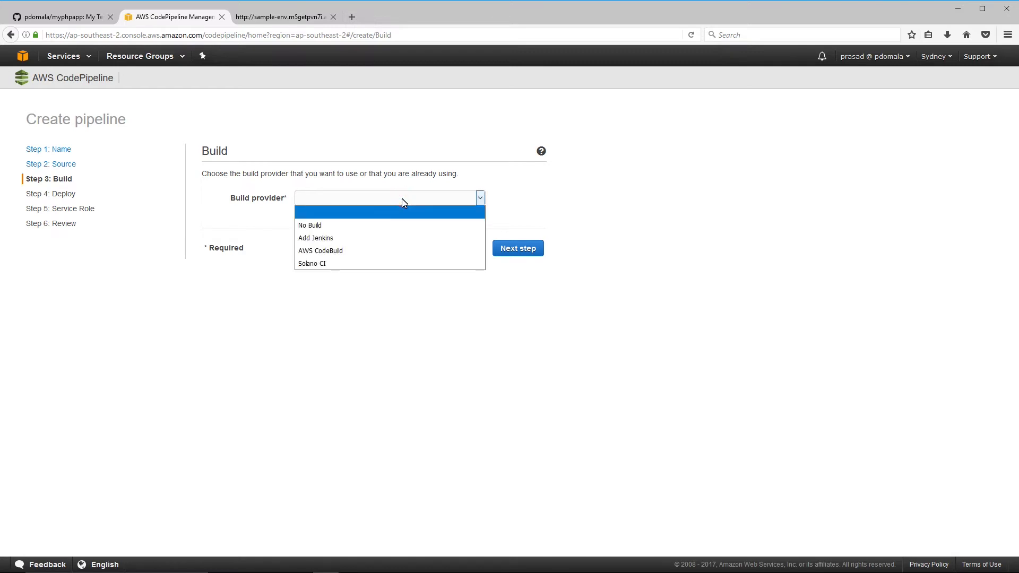
{"action": "left_click", "coordinate": [312, 226]}
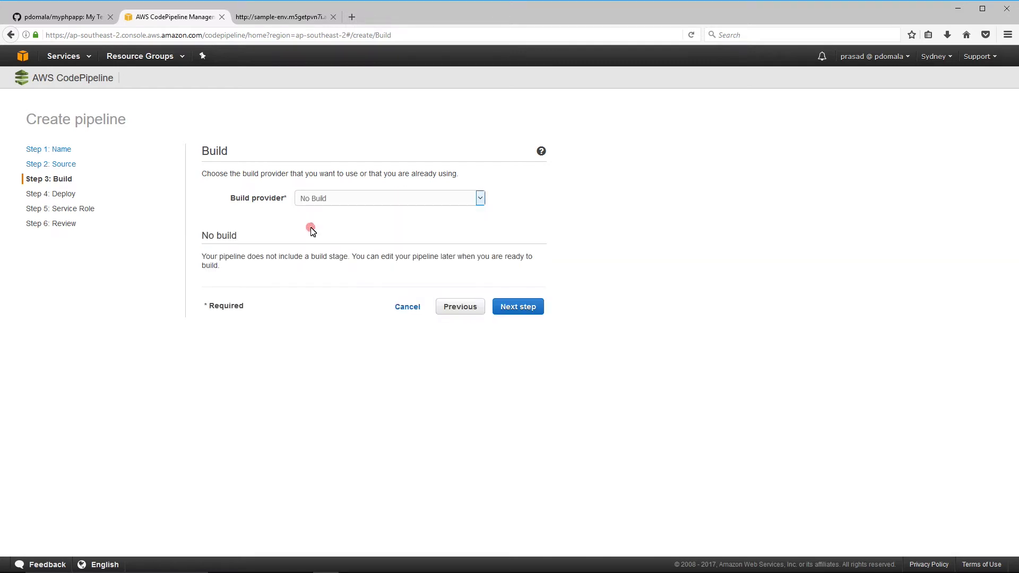
{"action": "left_click", "coordinate": [523, 308]}
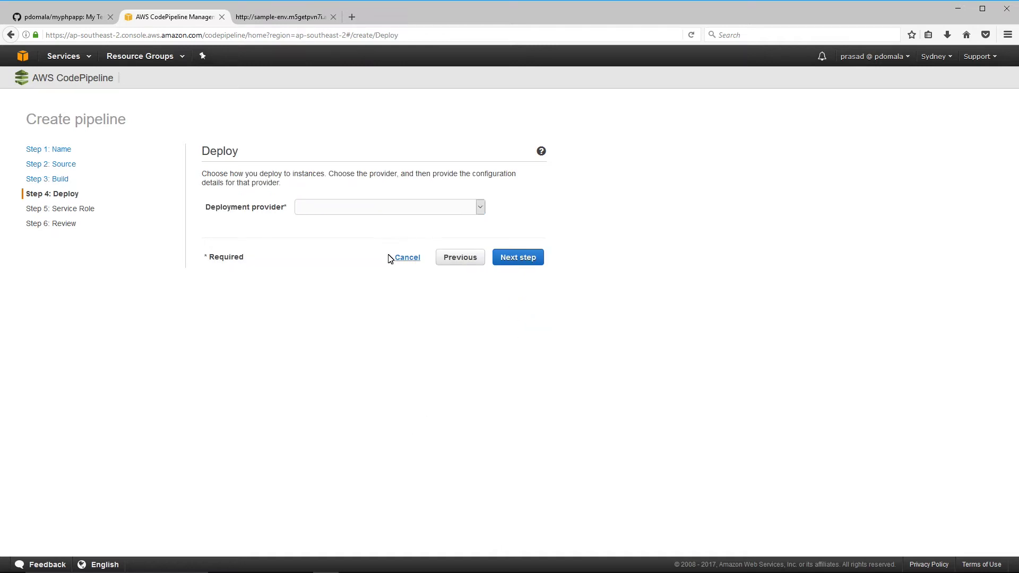
- Deploy with AWS Elastic Beanstalk to application MyPHPApp, environment Sample-env
{"action": "left_click", "coordinate": [387, 208]}
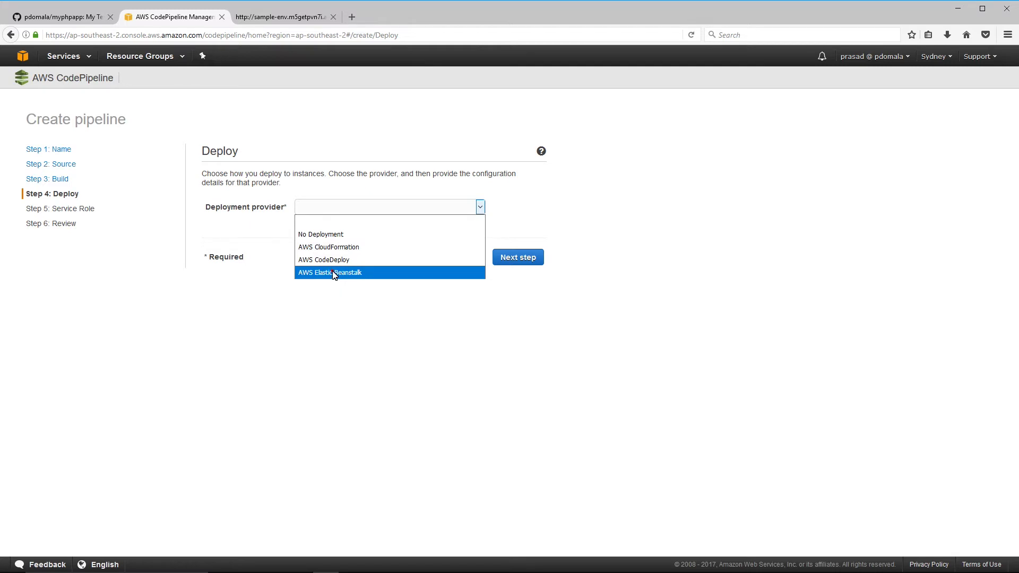
{"action": "left_click", "coordinate": [333, 273]}
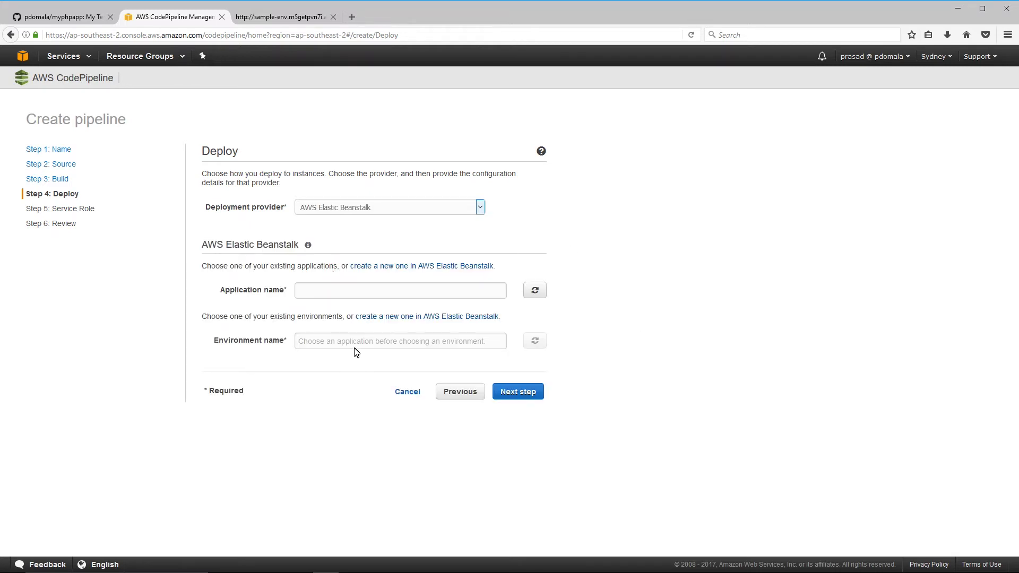
{"action": "left_click", "coordinate": [358, 294]}
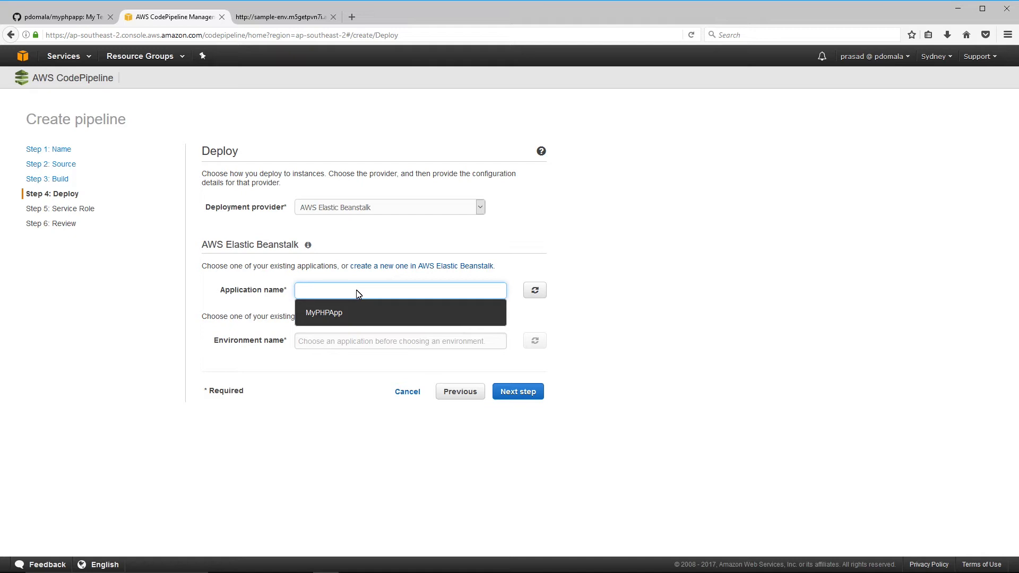
{"action": "left_click", "coordinate": [324, 317]}
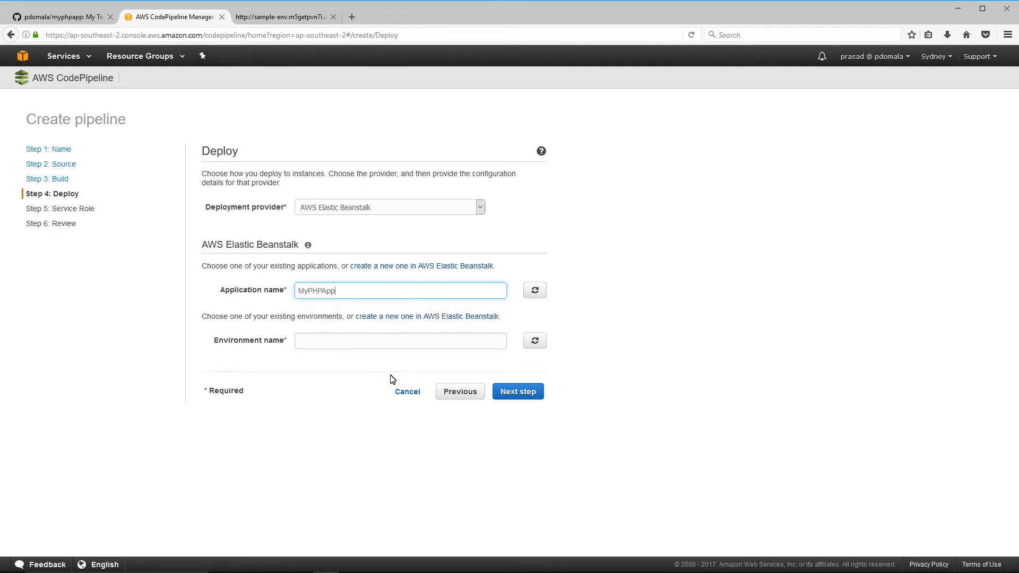
{"action": "left_click", "coordinate": [320, 341]}
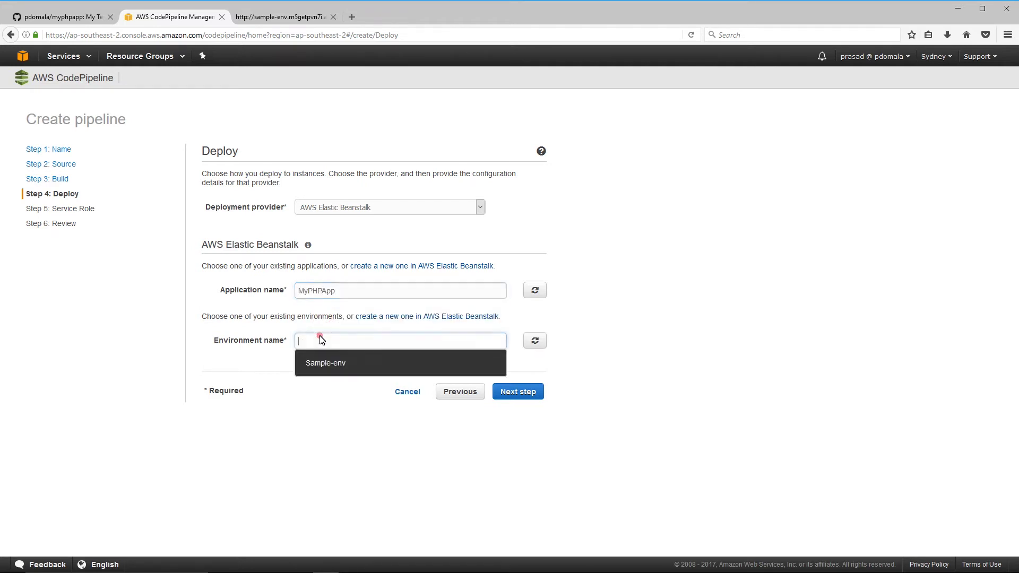
{"action": "left_click", "coordinate": [328, 365]}
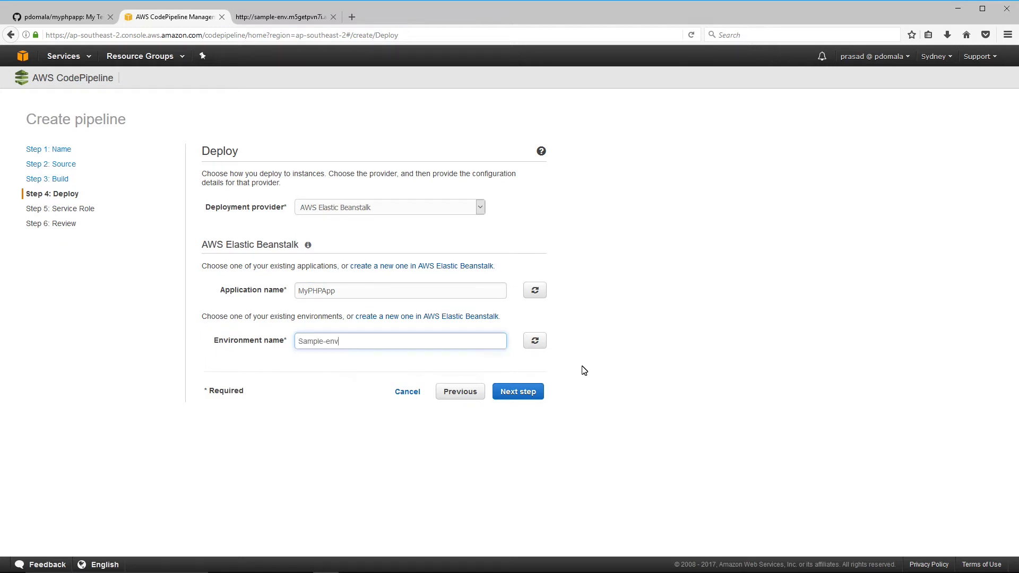
{"action": "left_click", "coordinate": [516, 395]}
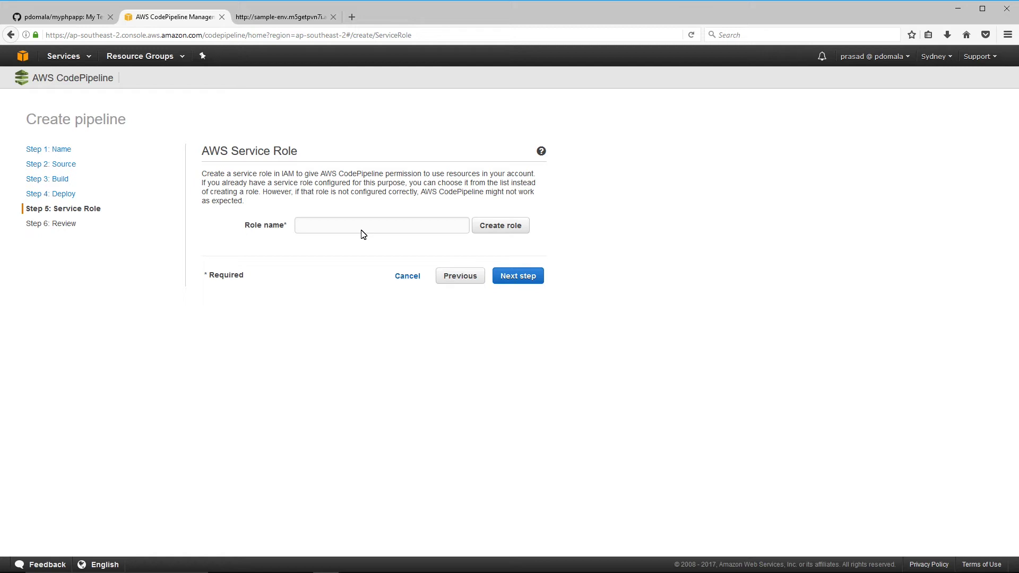
- Assign the AWS-CodePipeline-Service role and look over the pipeline review page
{"action": "left_click", "coordinate": [363, 225]}
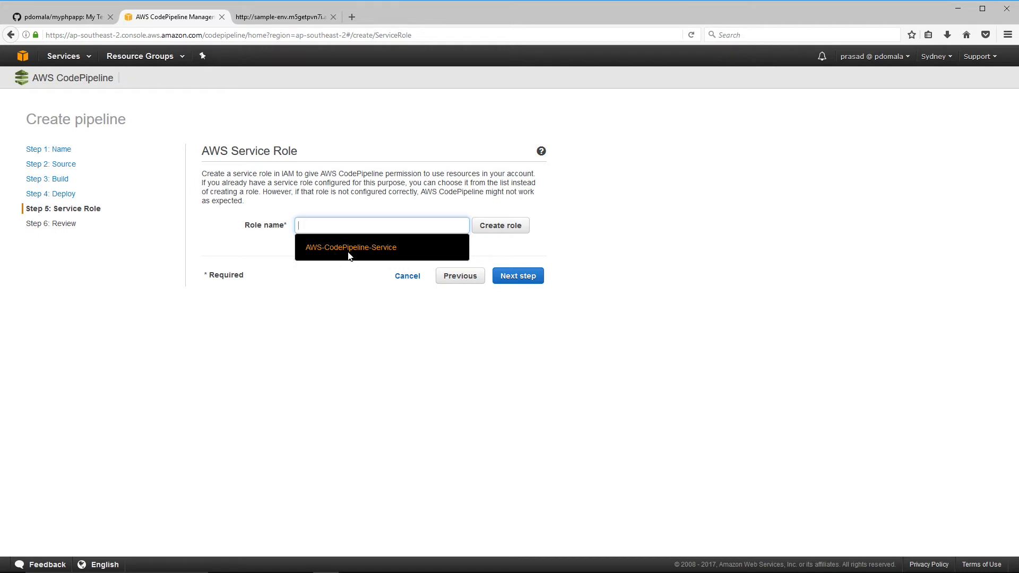
{"action": "left_click", "coordinate": [382, 255]}
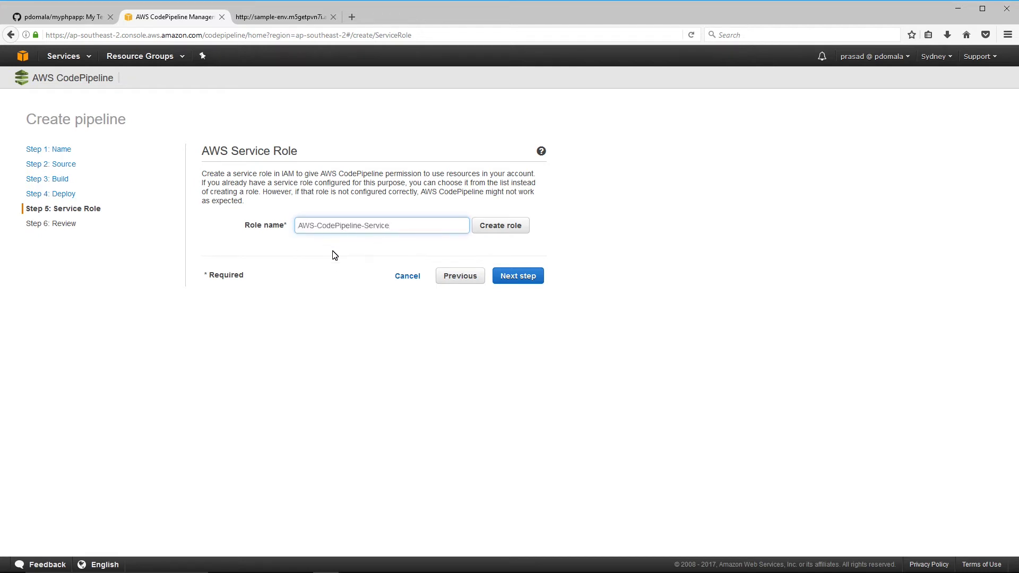
{"action": "left_click", "coordinate": [527, 275]}
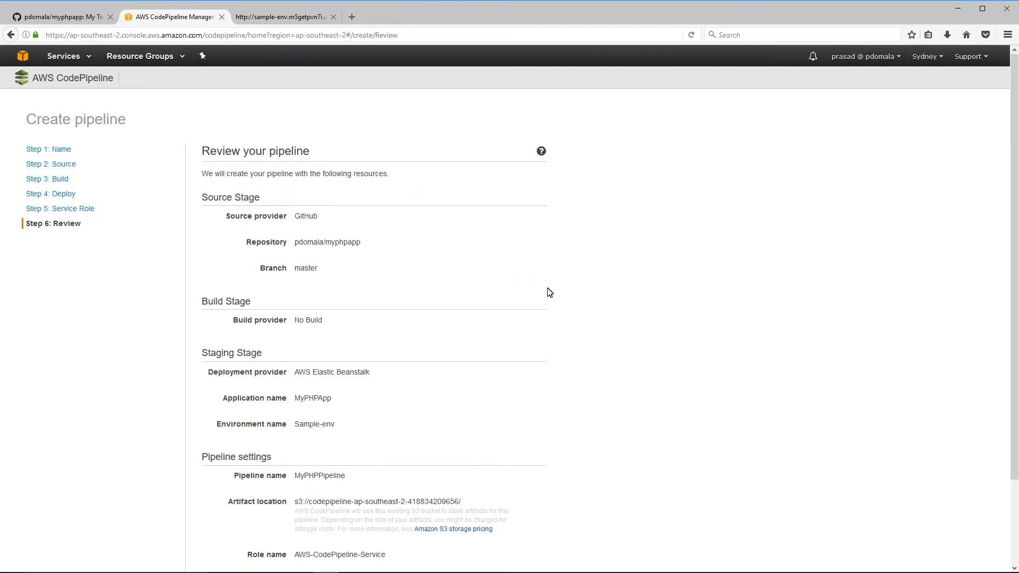
{"action": "scroll", "coordinate": [547, 291], "scroll_direction": "down", "scroll_amount": 2}
{"action": "scroll", "coordinate": [549, 292], "scroll_direction": "up", "scroll_amount": 1}
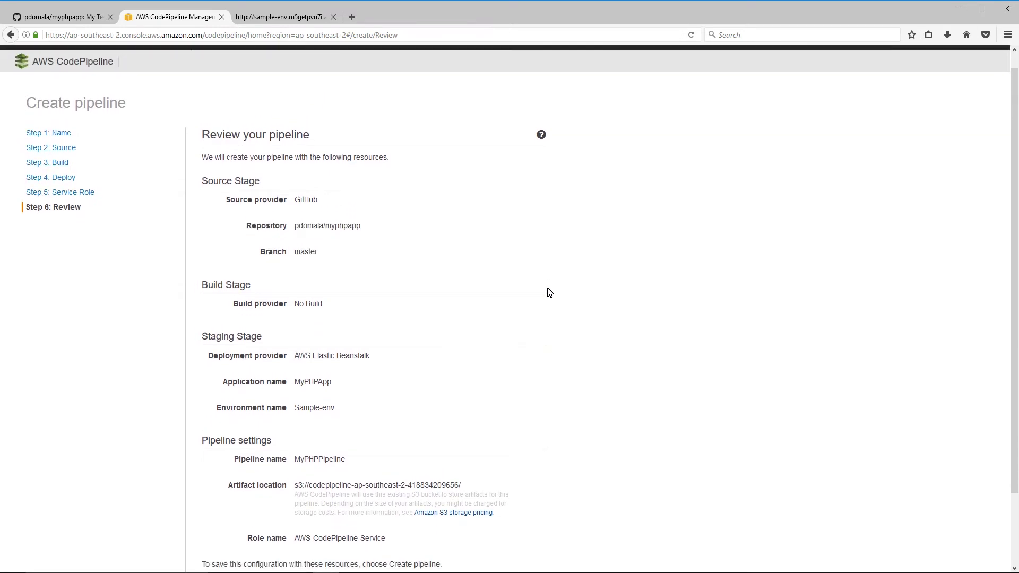
{"action": "scroll", "coordinate": [549, 292], "scroll_direction": "down", "scroll_amount": 2}
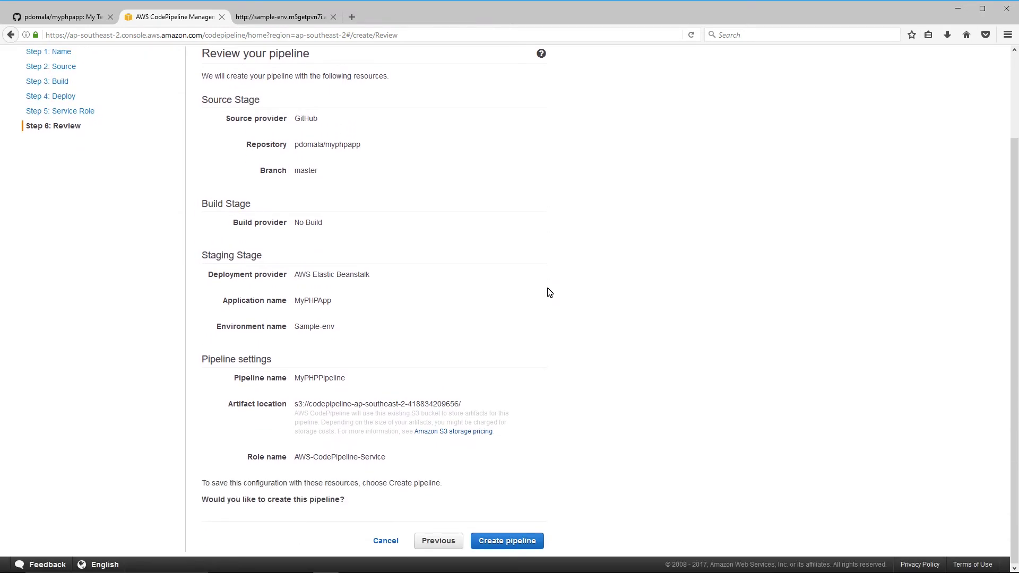
- Create MyPHPPipeline and open its source commit on GitHub in a new tab
{"action": "left_click", "coordinate": [493, 547]}
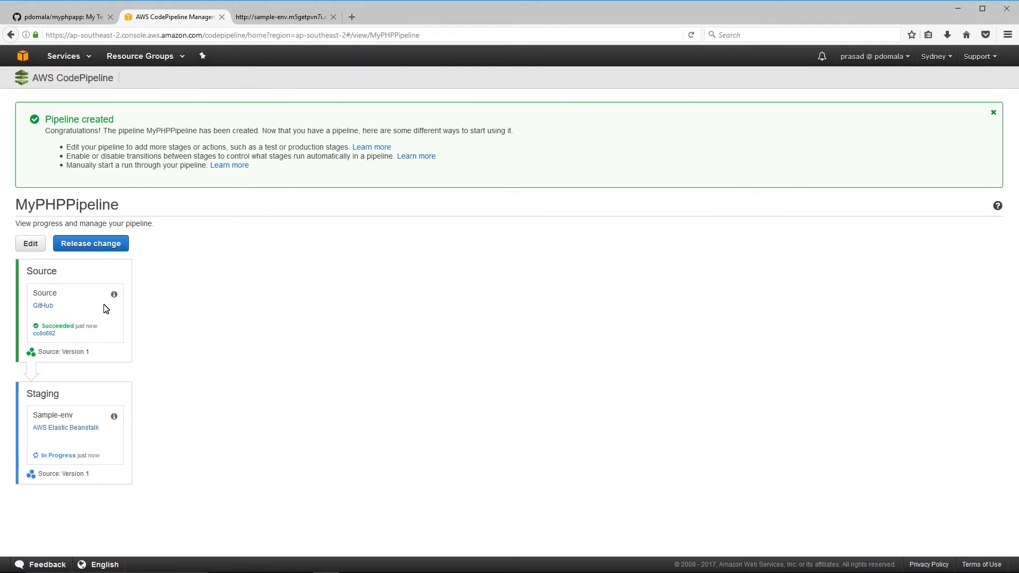
{"action": "double_click", "coordinate": [41, 329]}
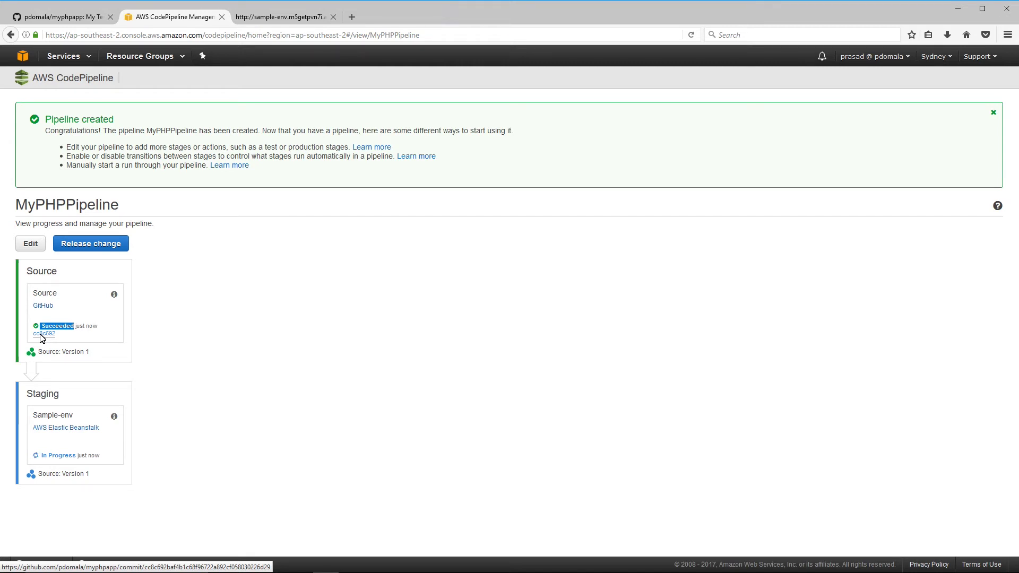
{"action": "right_click", "coordinate": [42, 337]}
{"action": "left_click", "coordinate": [64, 340]}
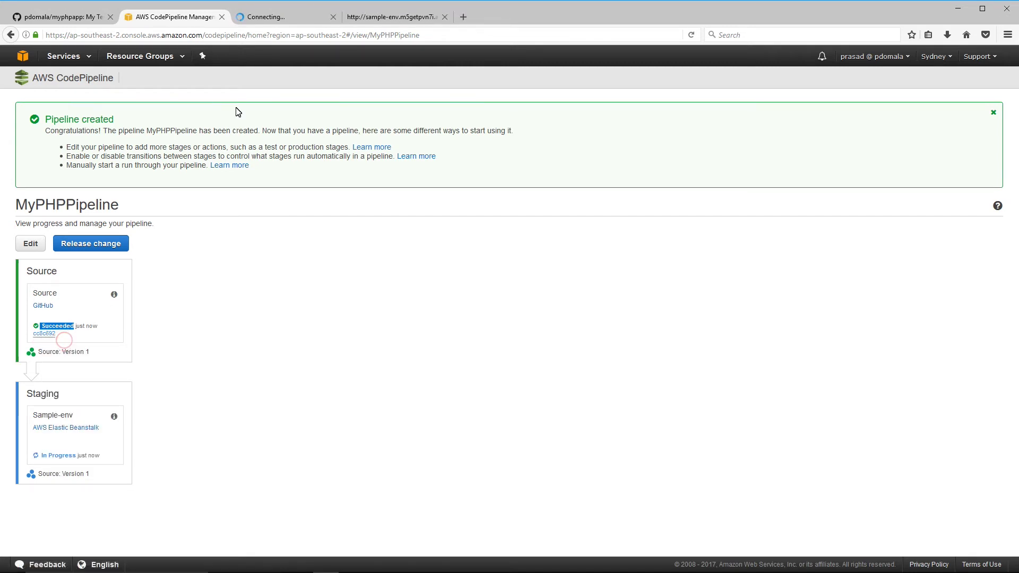
{"action": "left_click", "coordinate": [274, 17]}
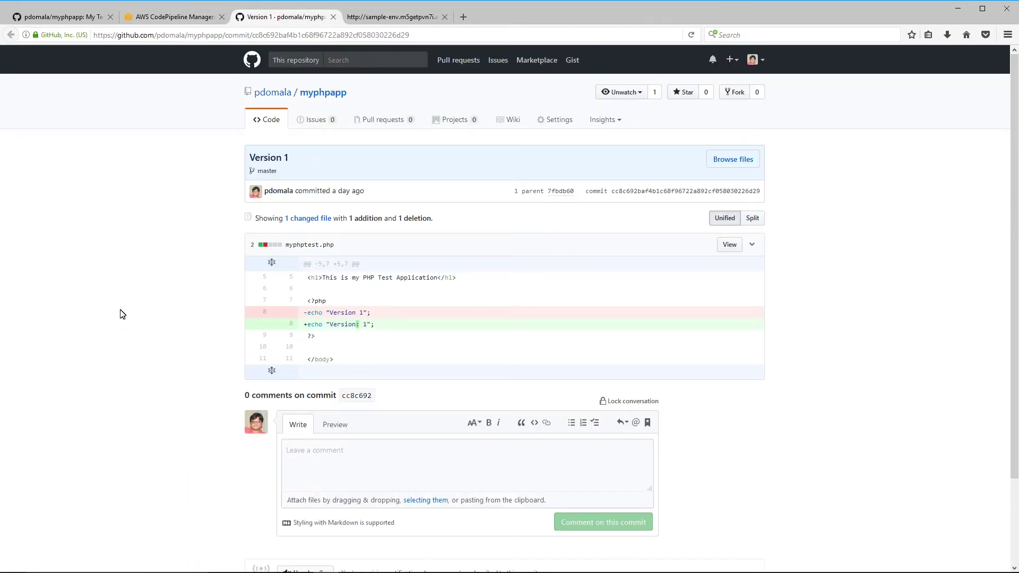
- Return to MyPHPPipeline to see both Source and Staging stages succeeded
{"action": "left_click", "coordinate": [171, 19]}
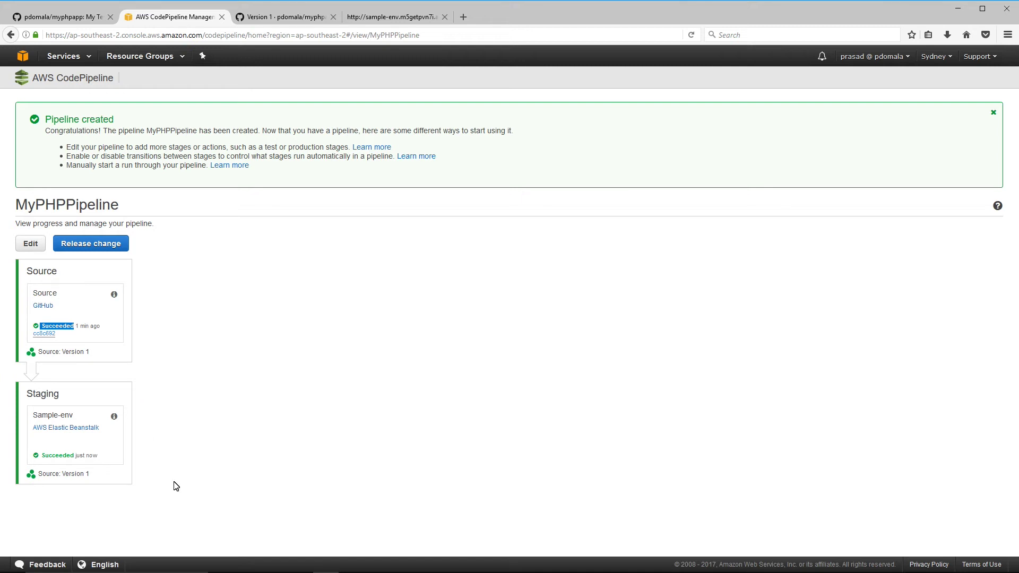
- Reload the Sample-env myphptest.php page to confirm it still shows Version: 1
{"action": "left_click", "coordinate": [409, 18]}
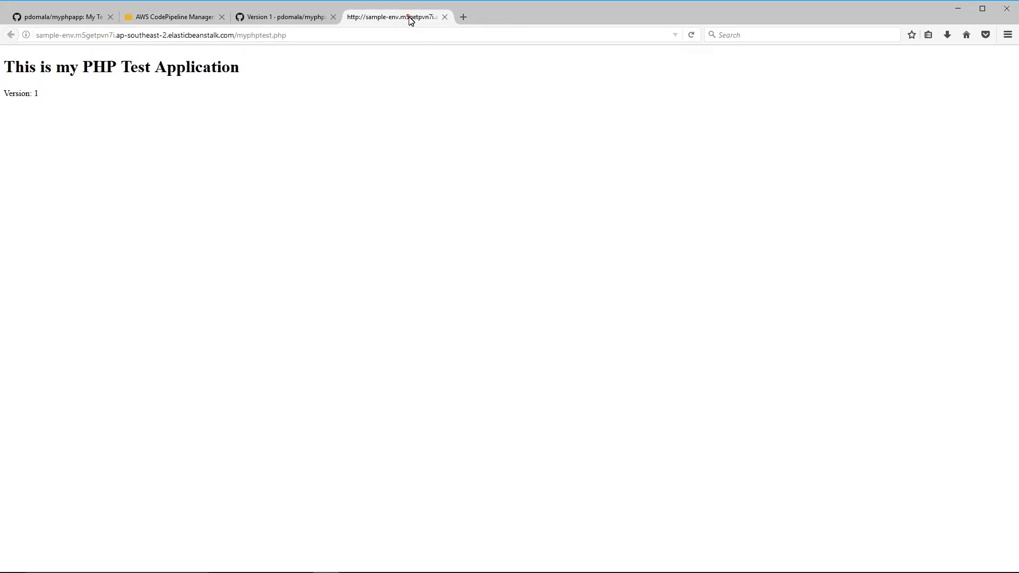
{"action": "left_click", "coordinate": [320, 36]}
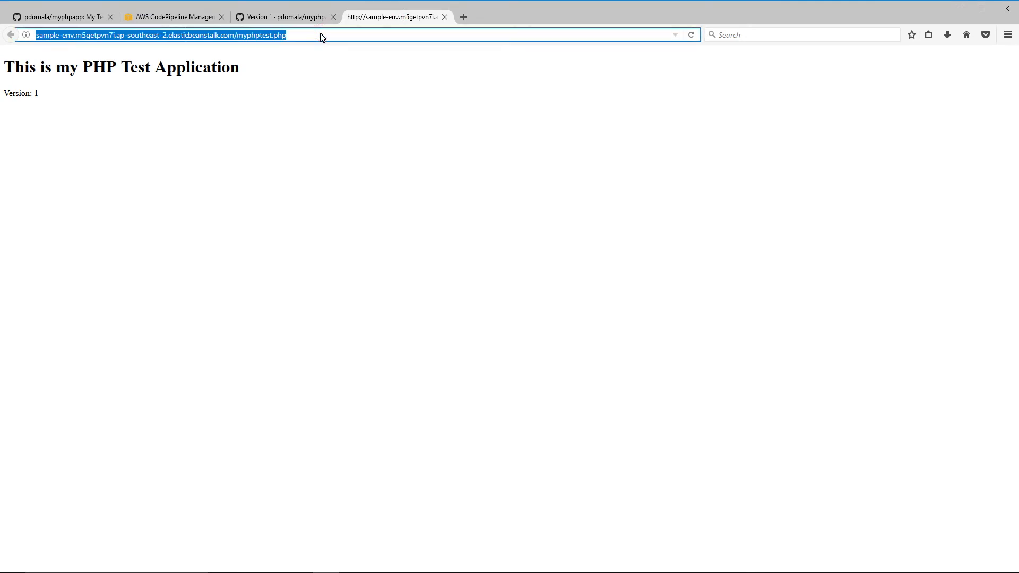
{"action": "key", "text": "Return"}
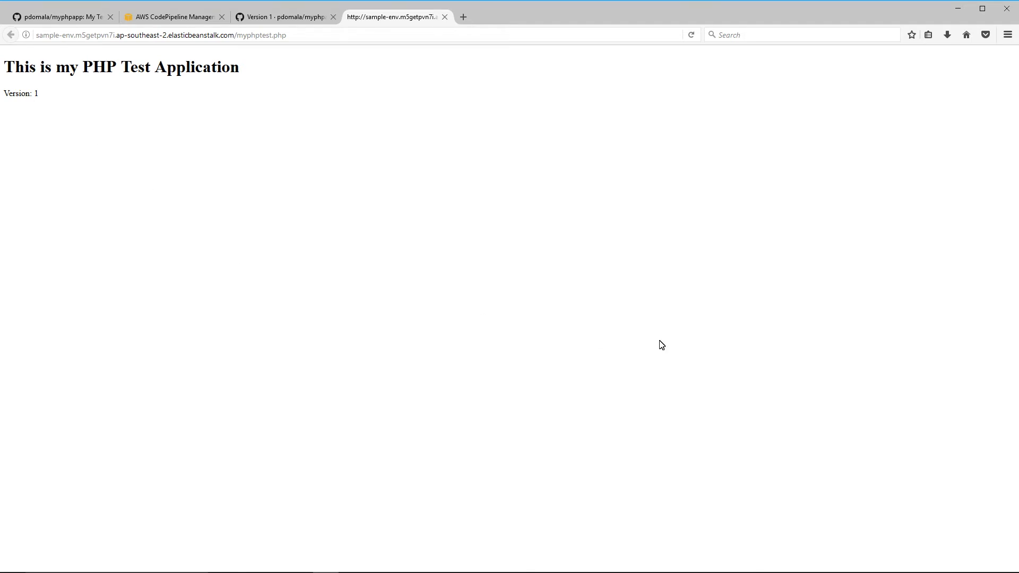
- Change the echoed version number on line 8 of myphptest.php from 1 to 2
{"action": "key", "text": "alt+Tab"}
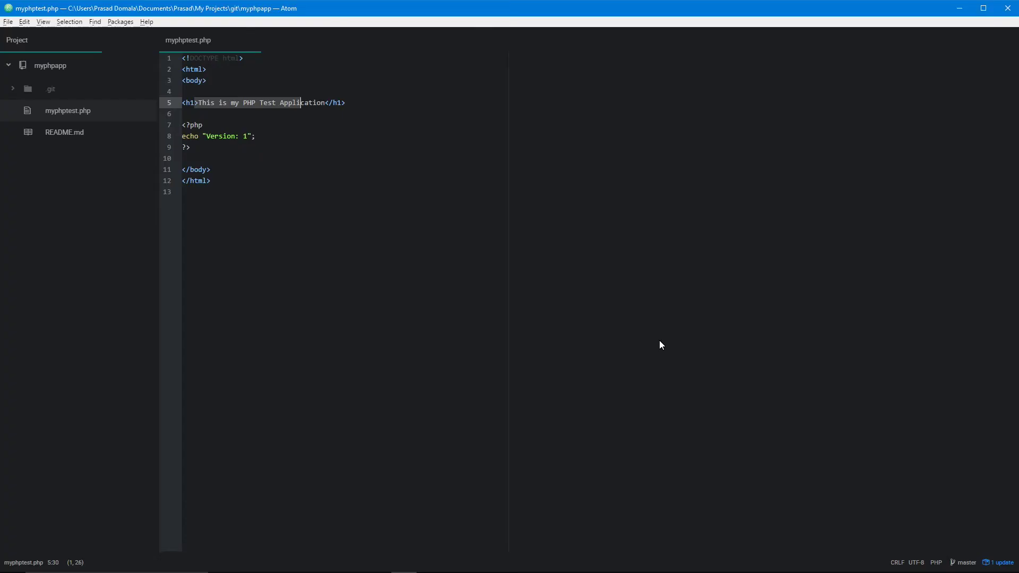
{"action": "left_click", "coordinate": [247, 135]}
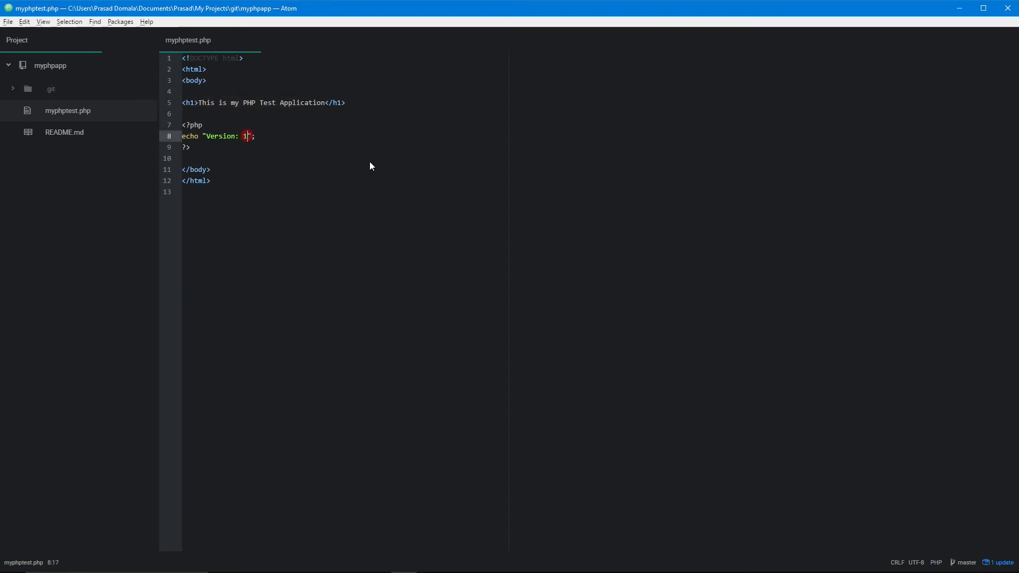
{"action": "key", "text": "BackSpace"}
{"action": "type", "text": "2"}
- Commit the change in Git Bash with the message 'Version 2'
{"action": "key", "text": "alt+Tab"}
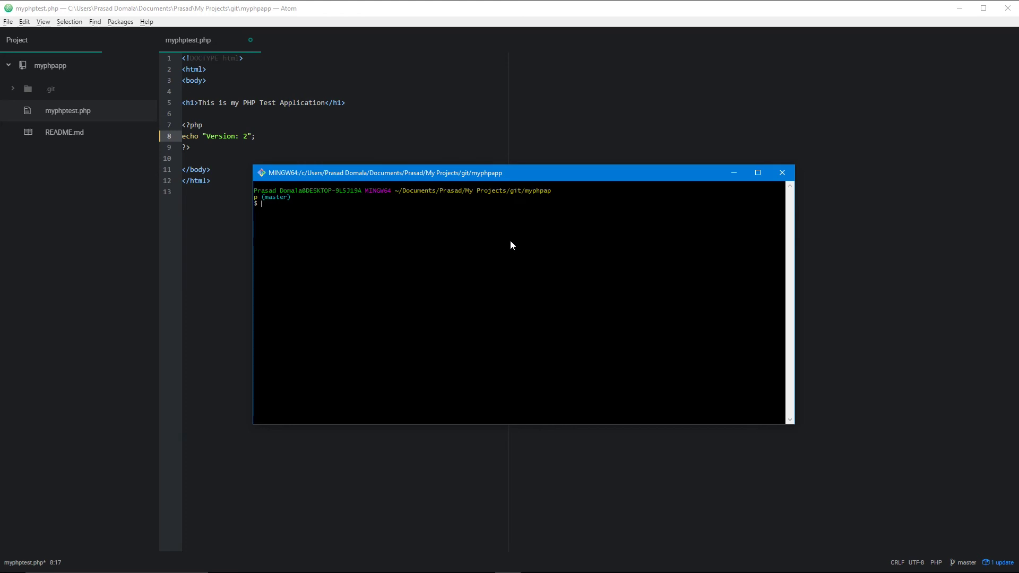
{"action": "key", "text": "Up"}
{"action": "key", "text": "Up"}
{"action": "key", "text": "BackSpace"}
{"action": "type", "text": "2"}
{"action": "key", "text": "Return"}
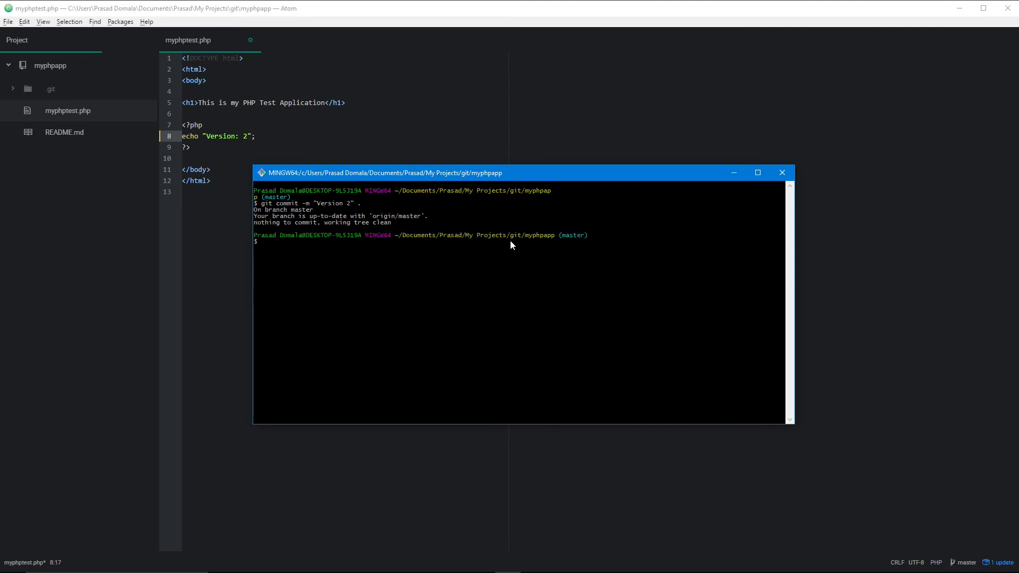
- Save myphptest.php, rerun the 'Version 2' commit, and recall the push to origin master
{"action": "left_click", "coordinate": [426, 114]}
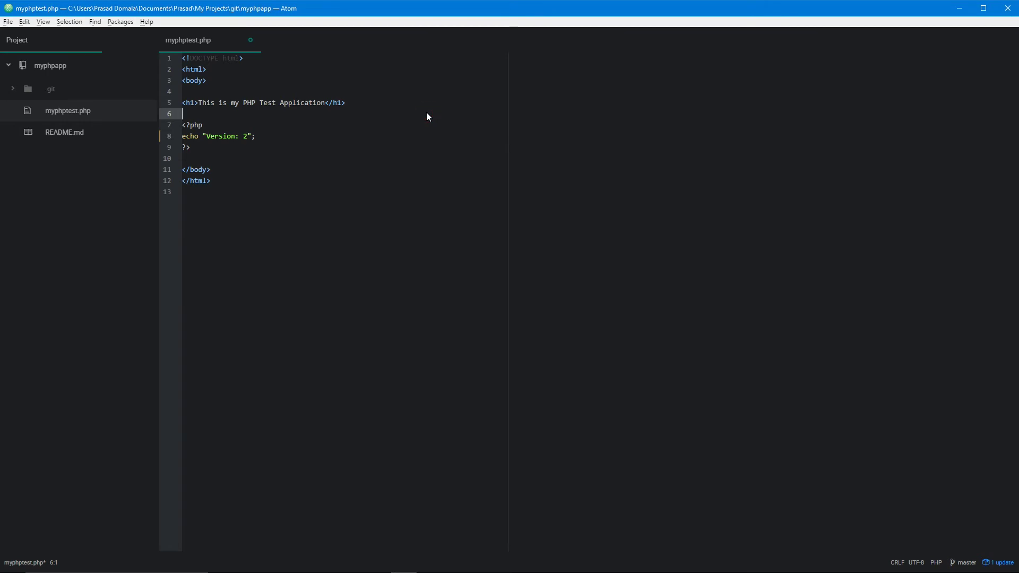
{"action": "key", "text": "ctrl+s"}
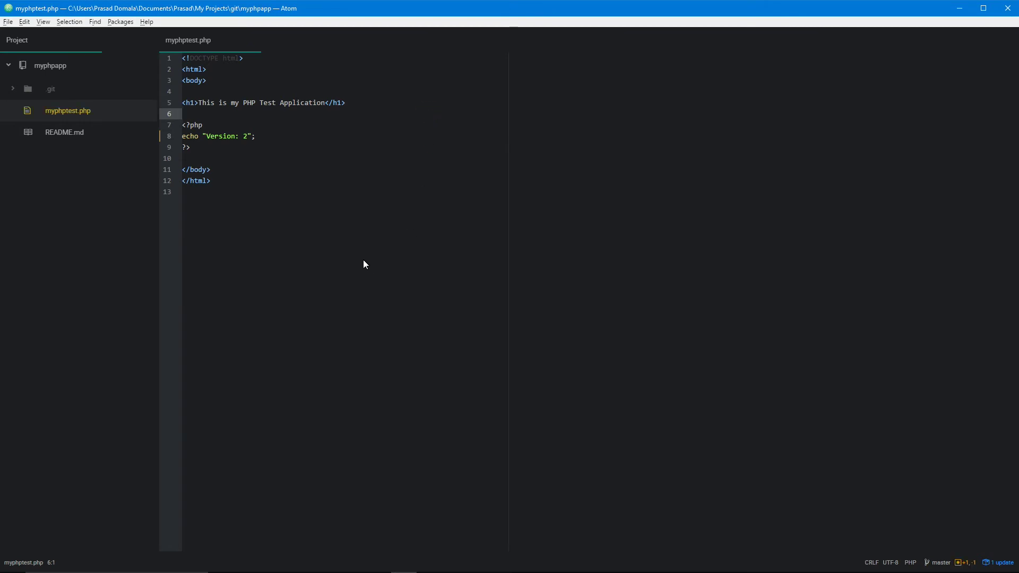
{"action": "key", "text": "alt+Tab"}
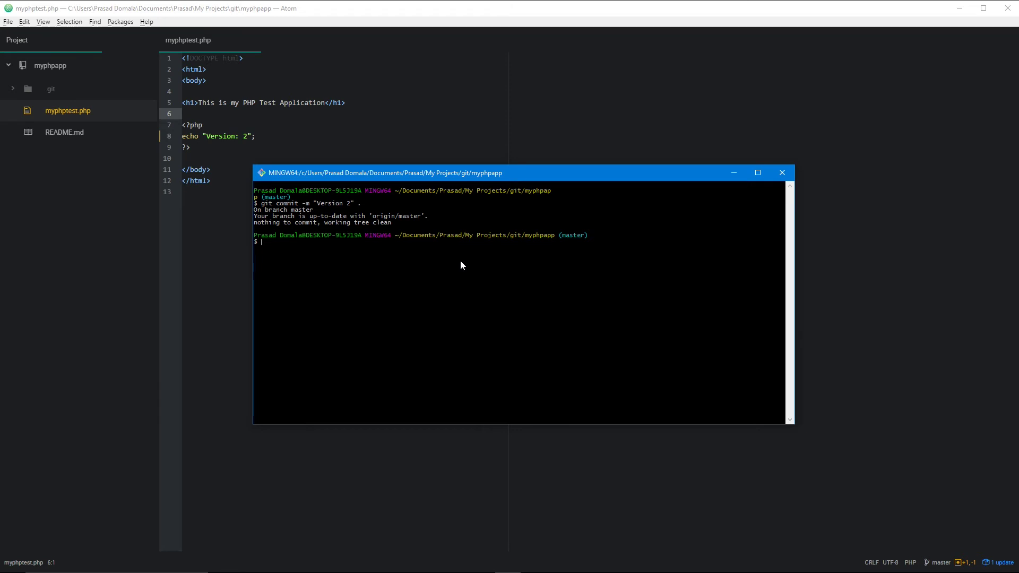
{"action": "key", "text": "Up"}
{"action": "key", "text": "Return"}
{"action": "key", "text": "Up"}
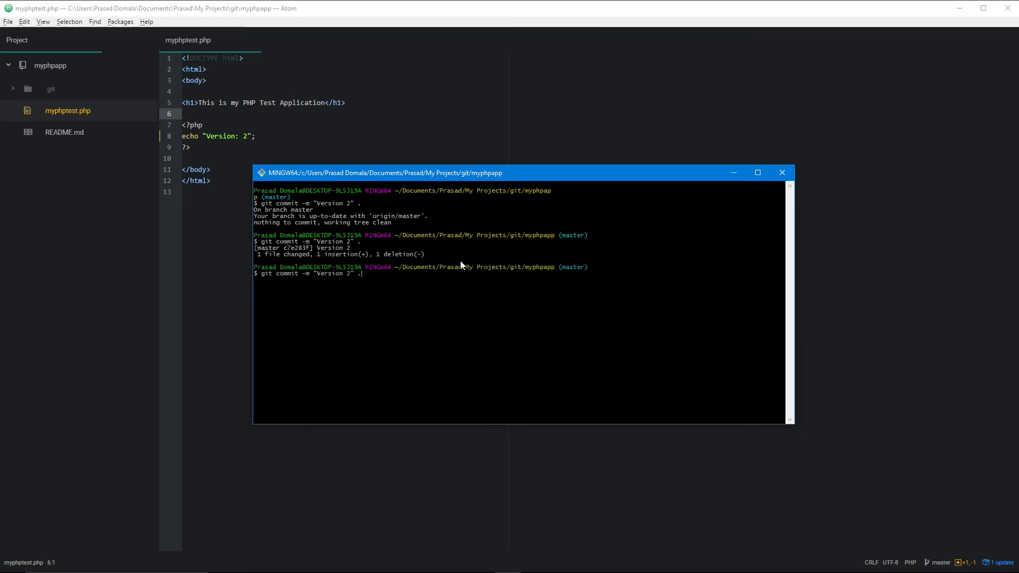
{"action": "key", "text": "Up"}
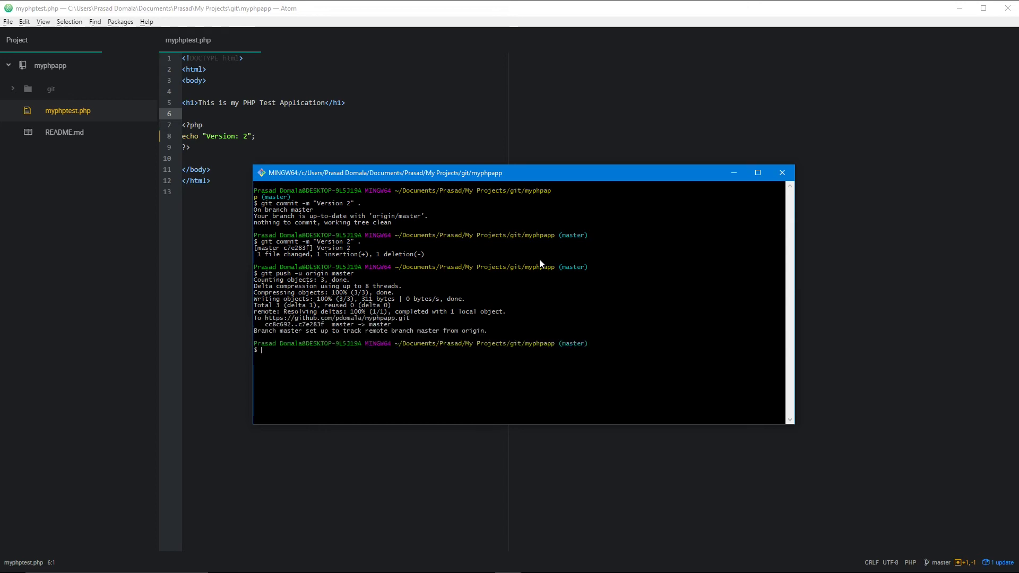
- Bring Firefox forward and switch to the MyPHPPipeline tab, which still shows Version 1
{"action": "key", "text": "alt+Tab"}
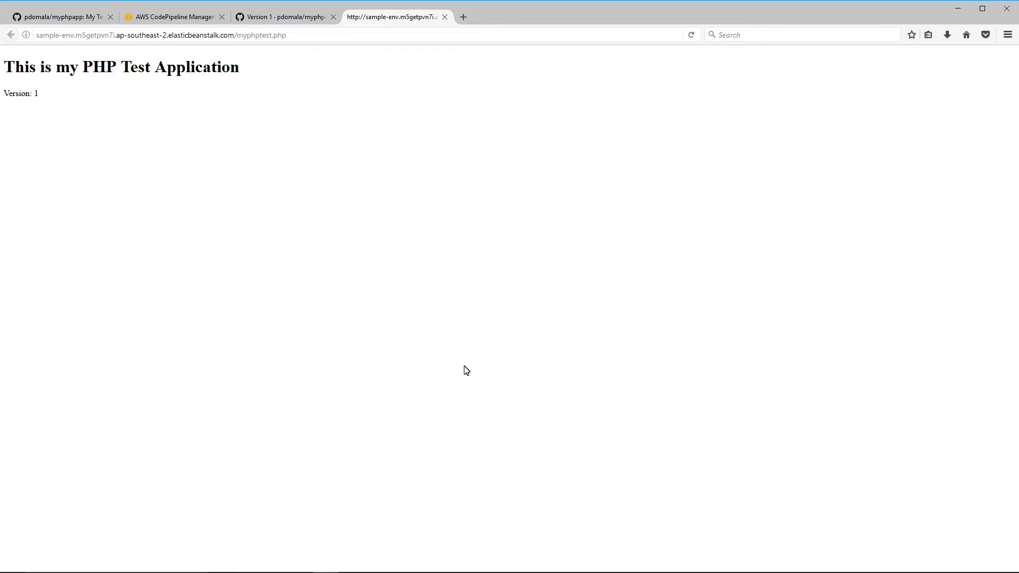
{"action": "left_click", "coordinate": [181, 18]}
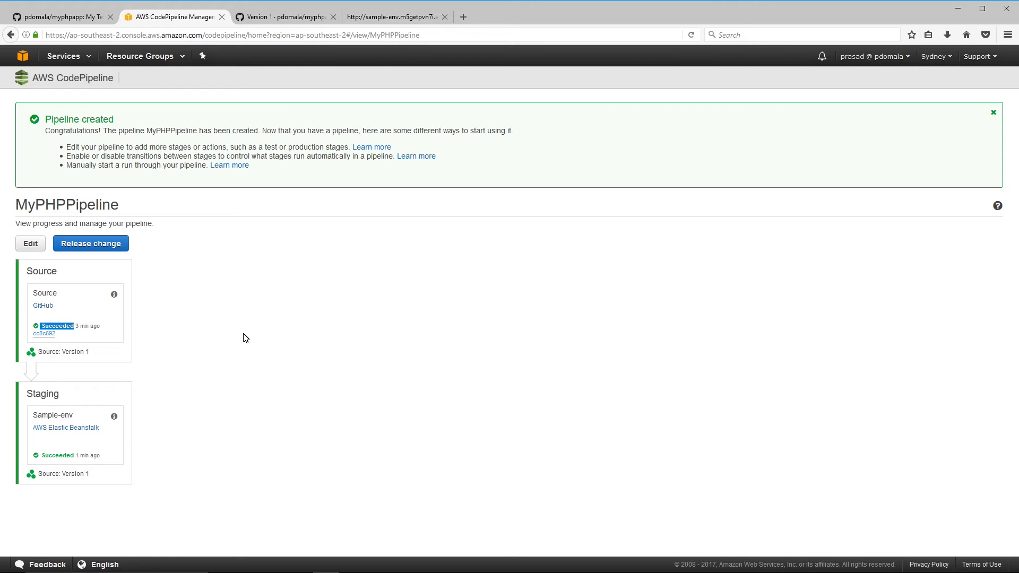
- Release the latest change so MyPHPPipeline deploys Version 2 through Source and Staging
{"action": "left_click", "coordinate": [246, 338]}
{"action": "left_click", "coordinate": [94, 249]}
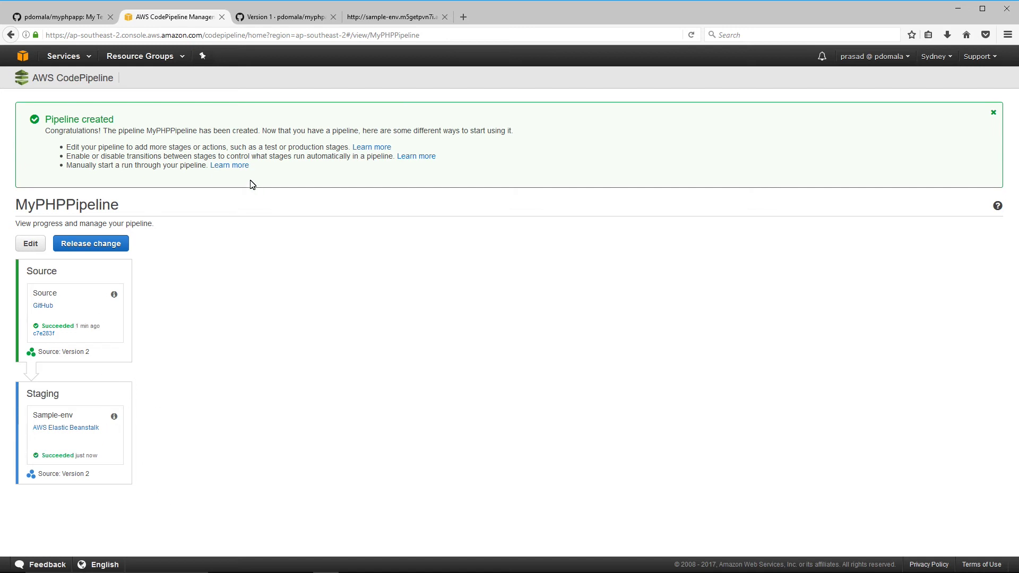
{"action": "left_click", "coordinate": [412, 18]}
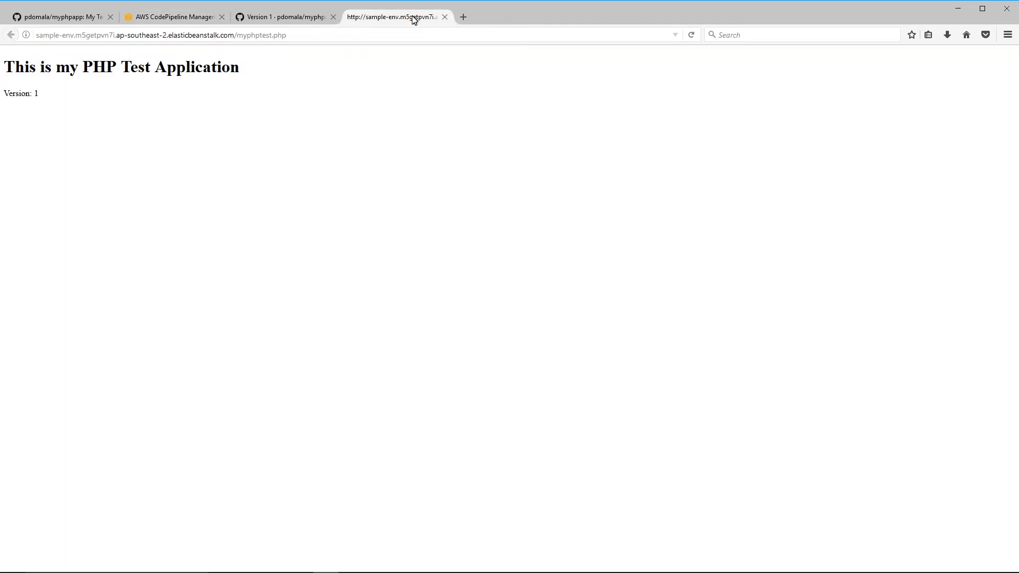
- Reload the deployed test page, confirm it reads Version: 2, and return to MyPHPPipeline
{"action": "key", "text": "F5"}
{"action": "triple_click", "coordinate": [43, 97]}
{"action": "left_click", "coordinate": [196, 16]}
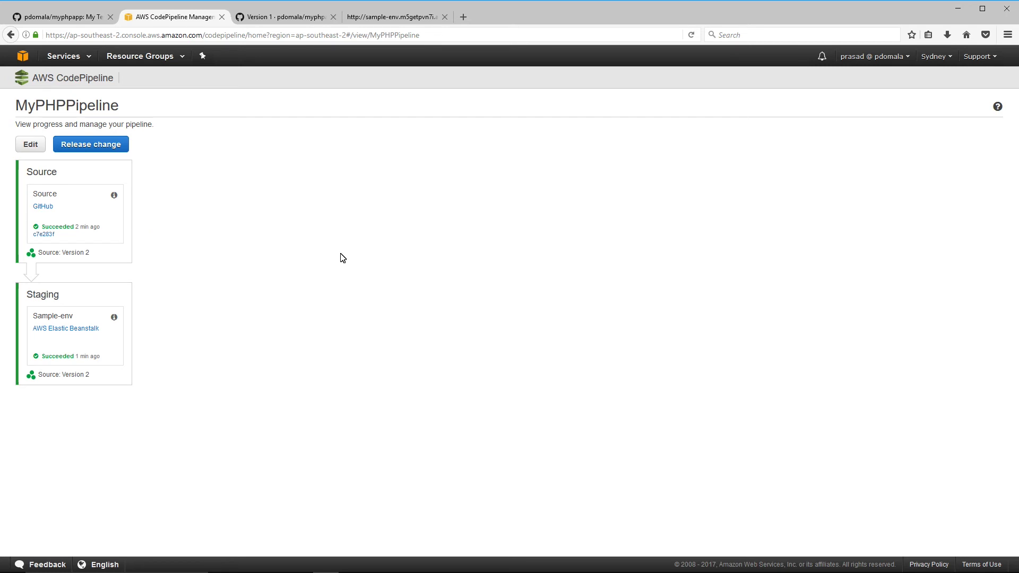
- Go to Simple Notification Service and start creating a new topic
{"action": "left_click", "coordinate": [89, 59]}
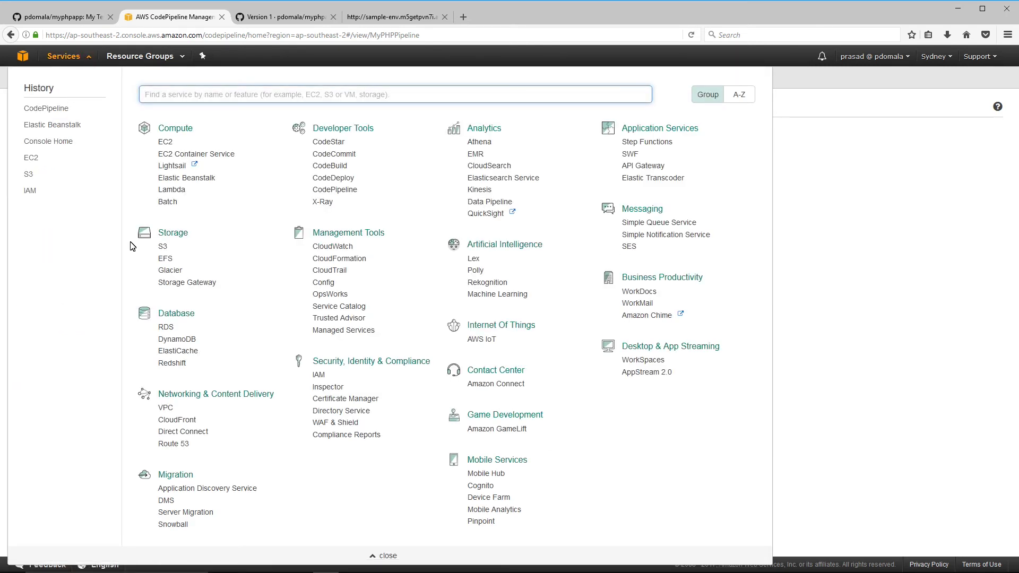
{"action": "left_click", "coordinate": [656, 235]}
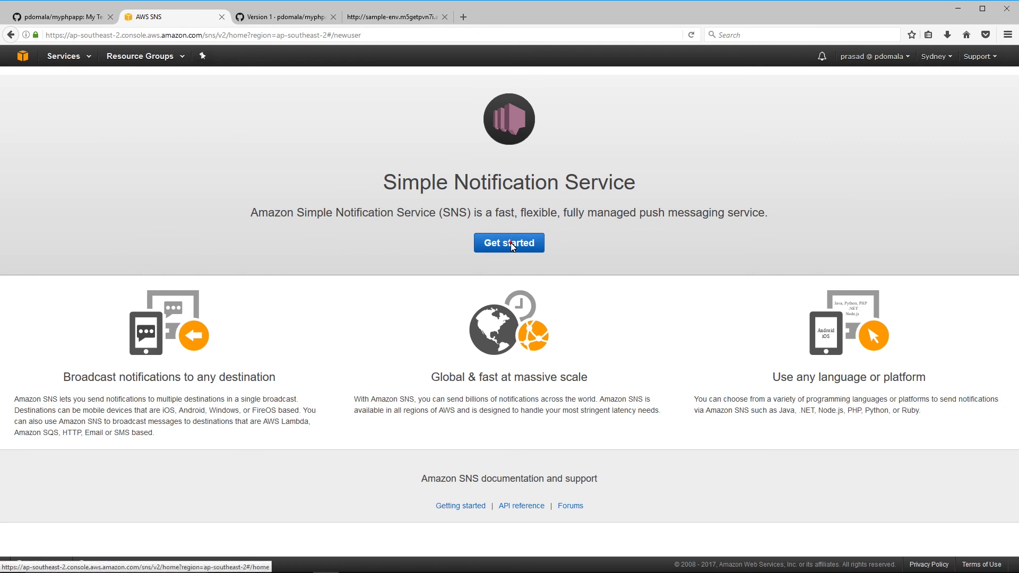
{"action": "left_click", "coordinate": [511, 243]}
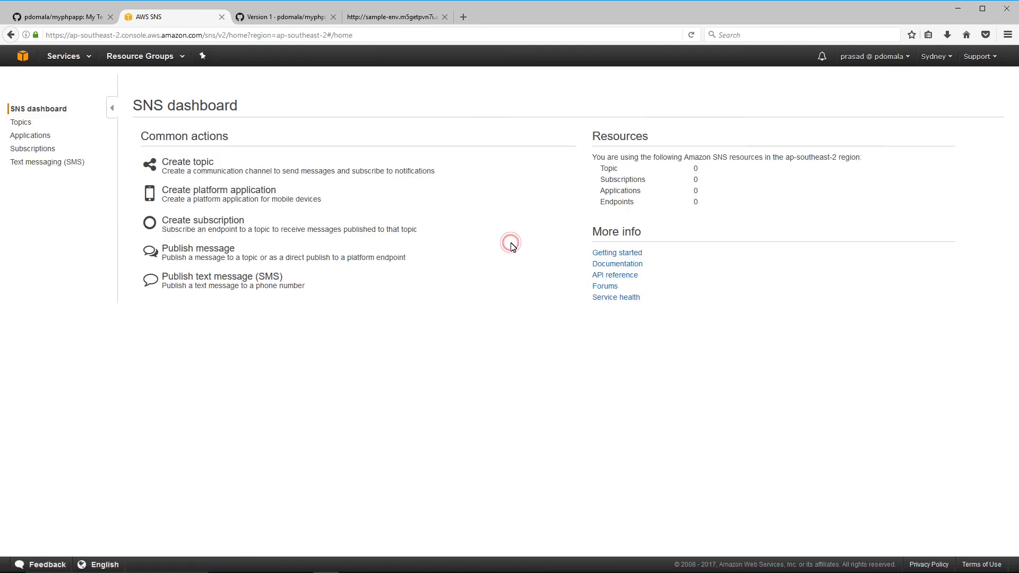
{"action": "left_click", "coordinate": [170, 164]}
- Name the topic phpapp with display name phpapp and create it
{"action": "left_click", "coordinate": [474, 189]}
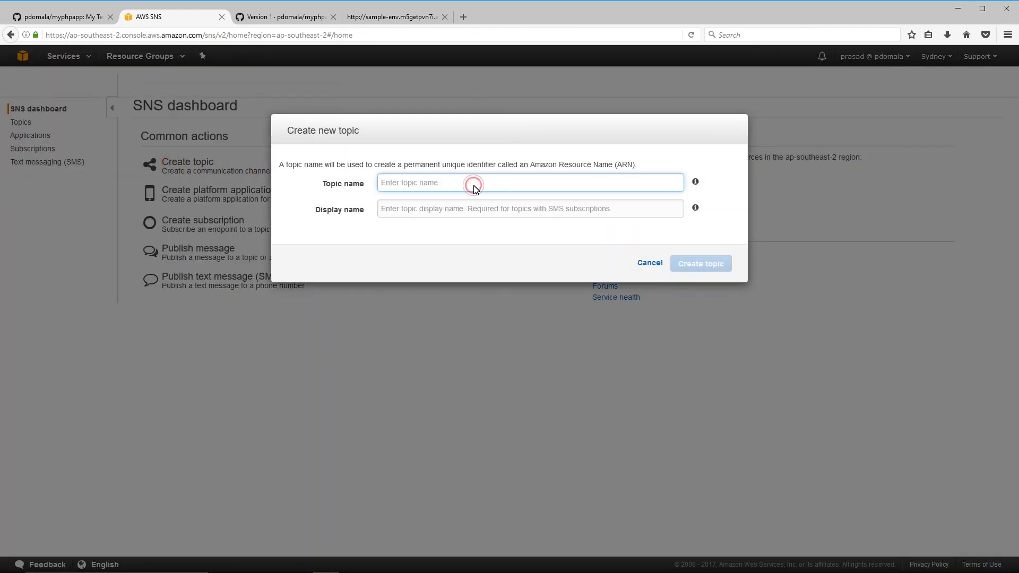
{"action": "type", "text": "phpapp"}
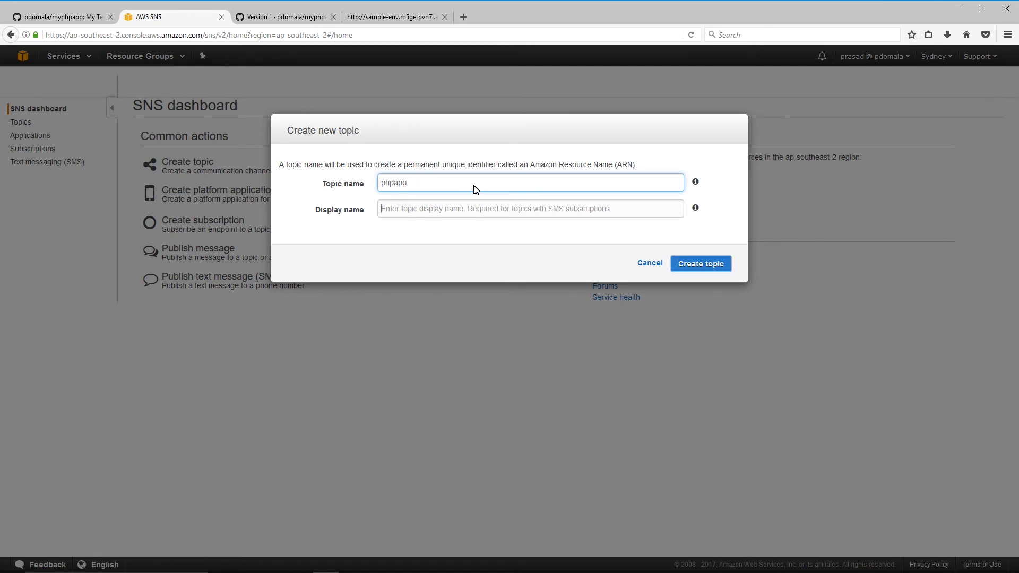
{"action": "key", "text": "Tab"}
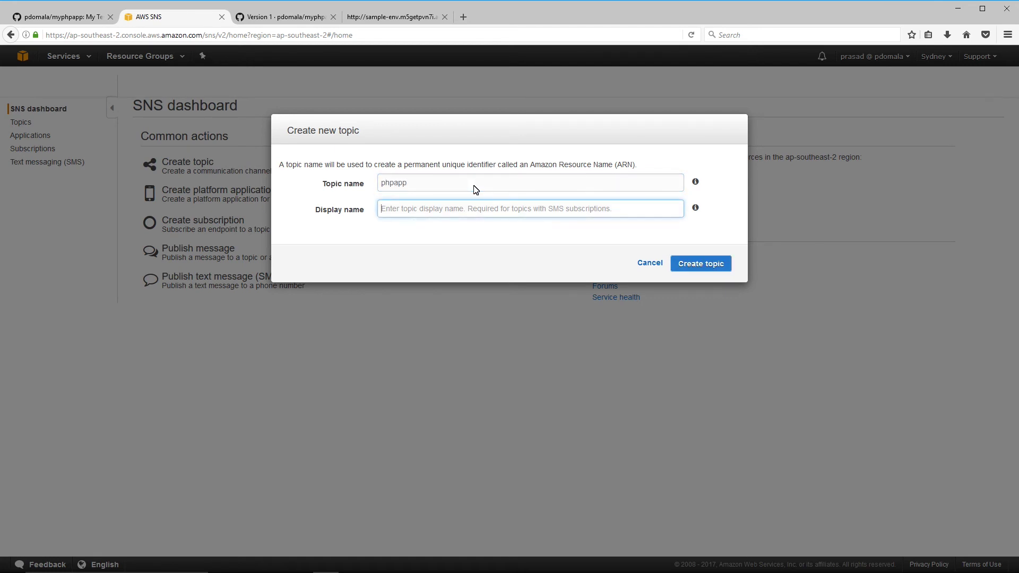
{"action": "type", "text": "phpapp"}
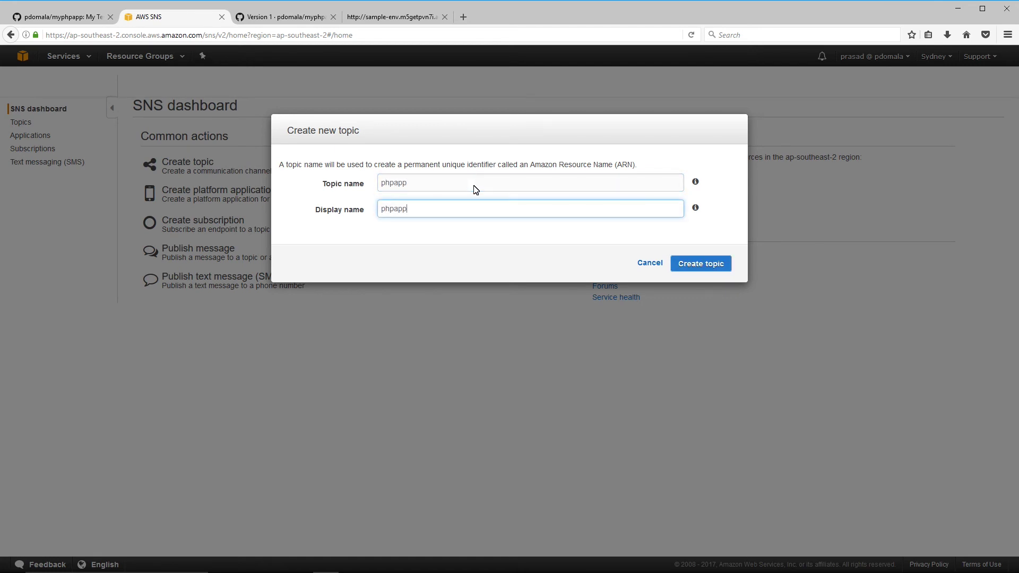
{"action": "left_click", "coordinate": [711, 266]}
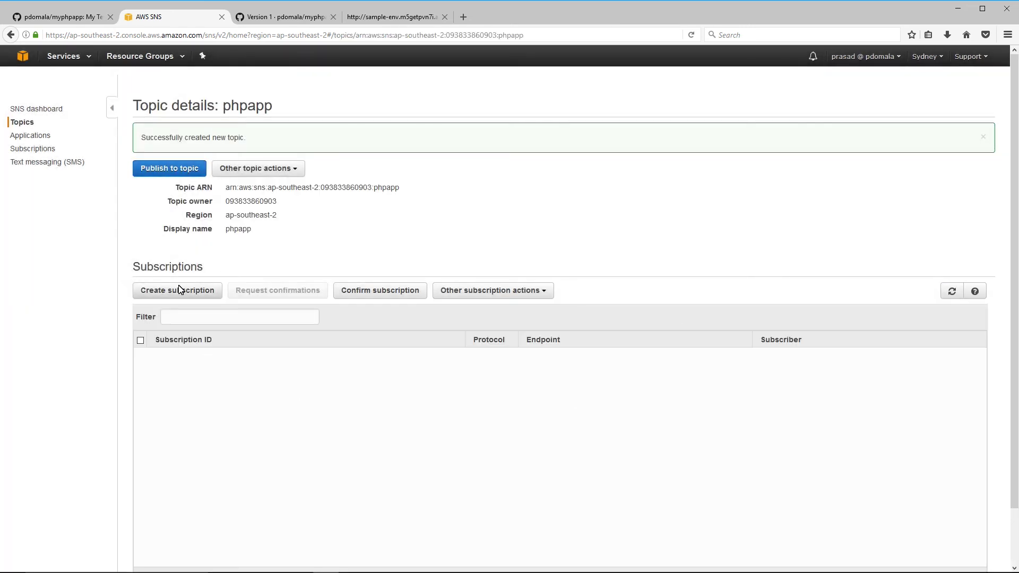
{"action": "left_click", "coordinate": [179, 291]}
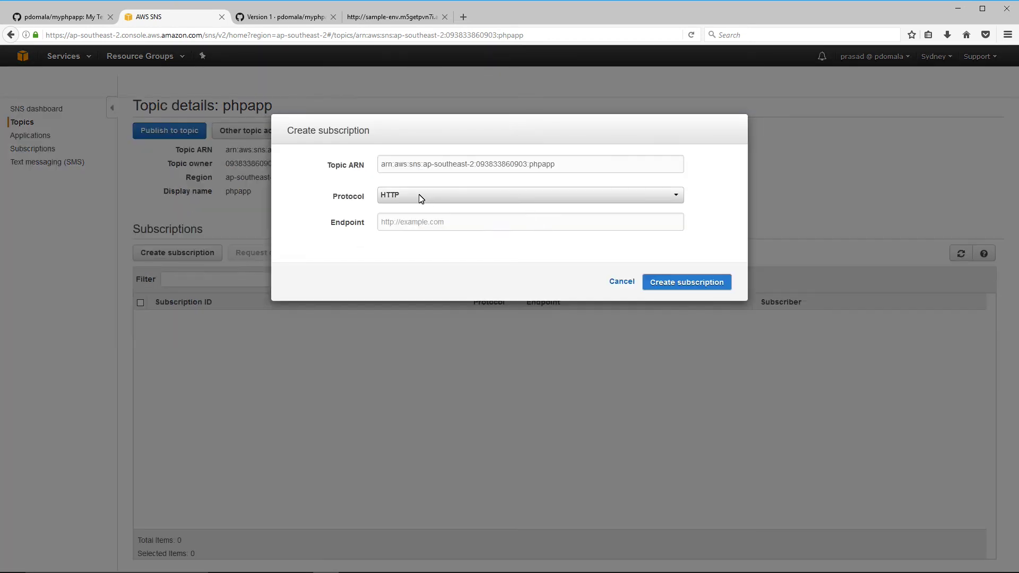
- Subscribe an email address to the phpapp topic via the Email protocol and refresh to see it confirmed
{"action": "left_click", "coordinate": [420, 196]}
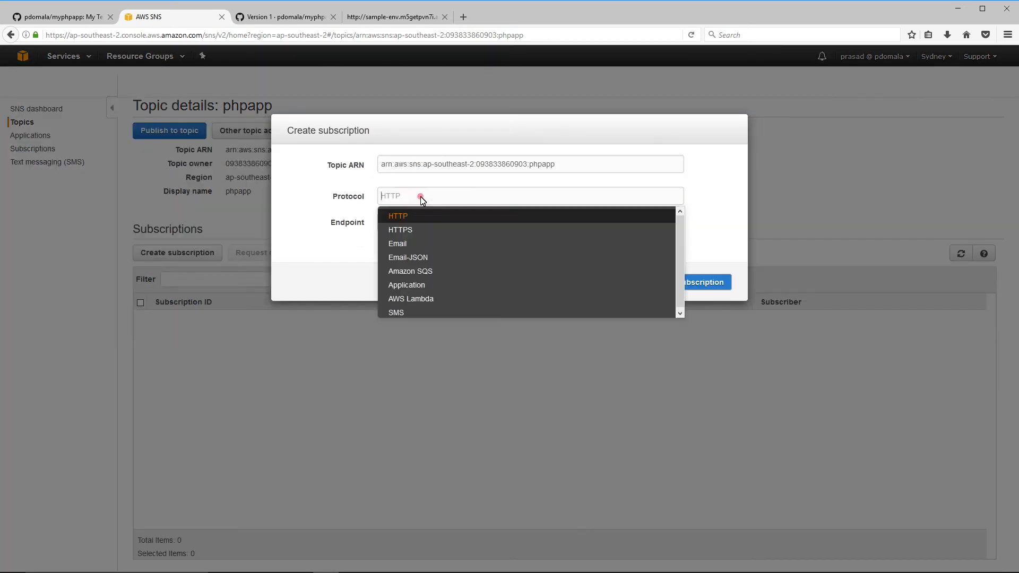
{"action": "left_click", "coordinate": [419, 243]}
{"action": "left_click", "coordinate": [426, 223]}
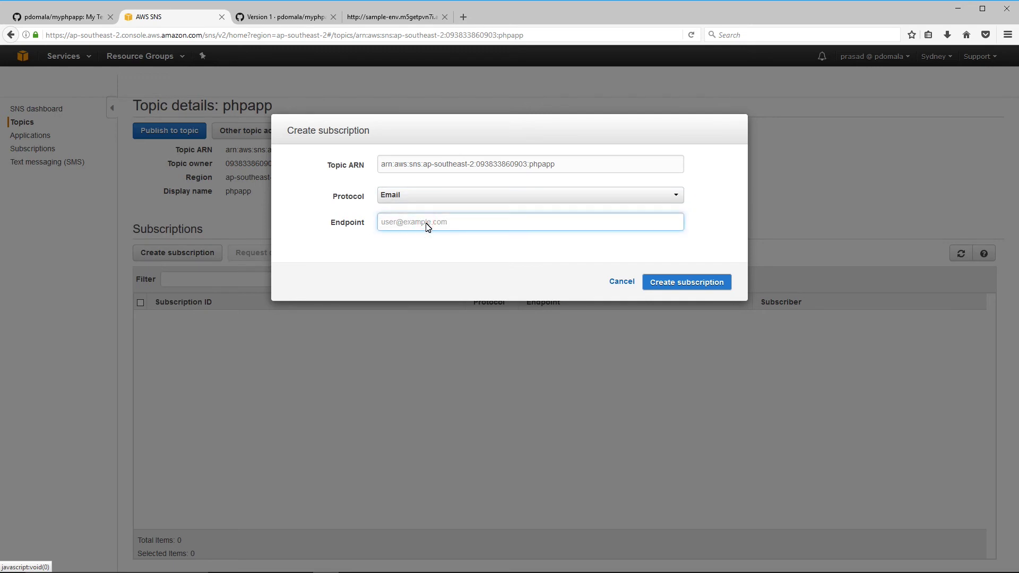
{"action": "left_click", "coordinate": [676, 279]}
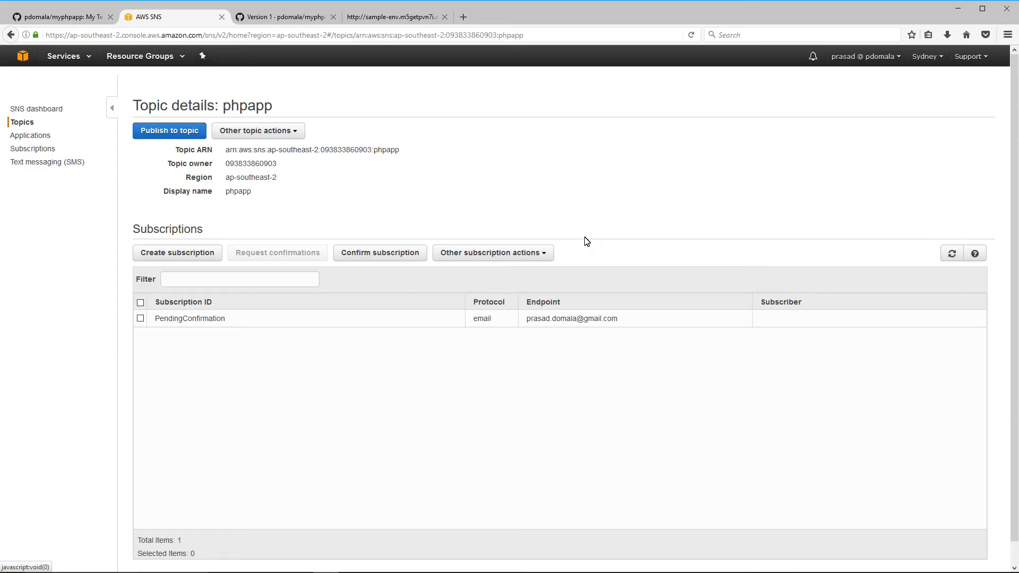
{"action": "left_click", "coordinate": [952, 253]}
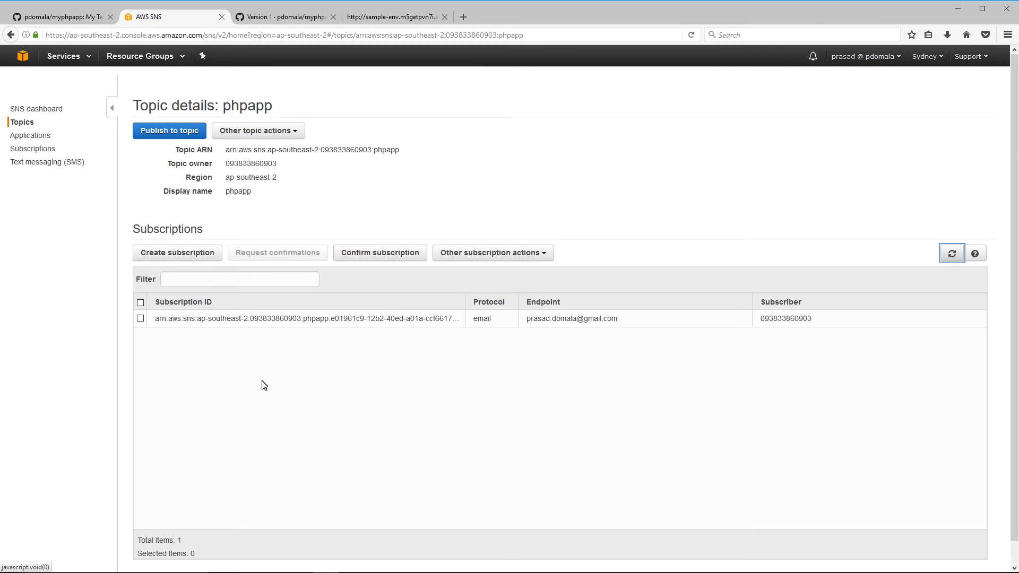
- Navigate to CodePipeline and open MyPHPPipeline for editing
{"action": "left_click", "coordinate": [89, 58]}
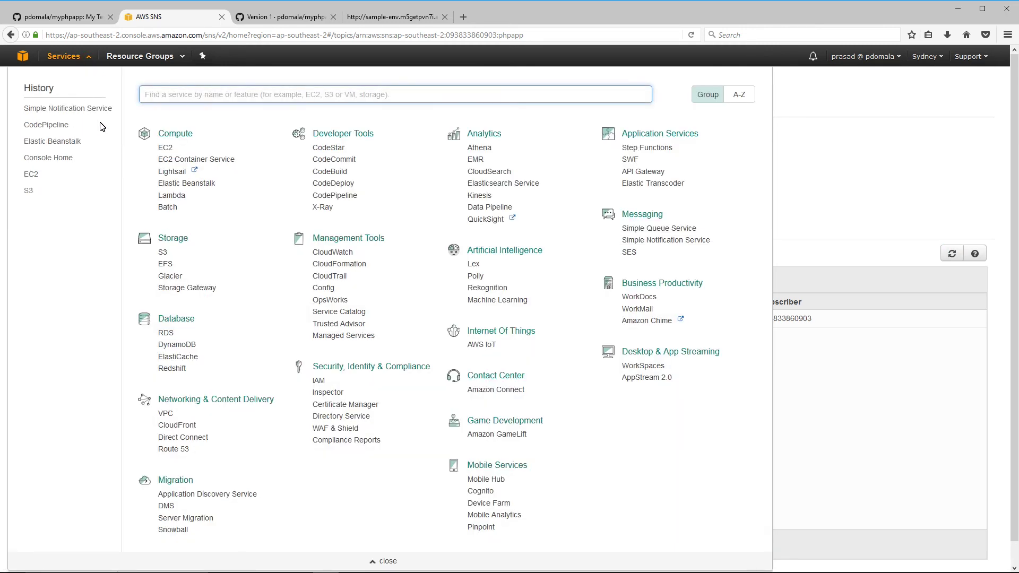
{"action": "left_click", "coordinate": [51, 126]}
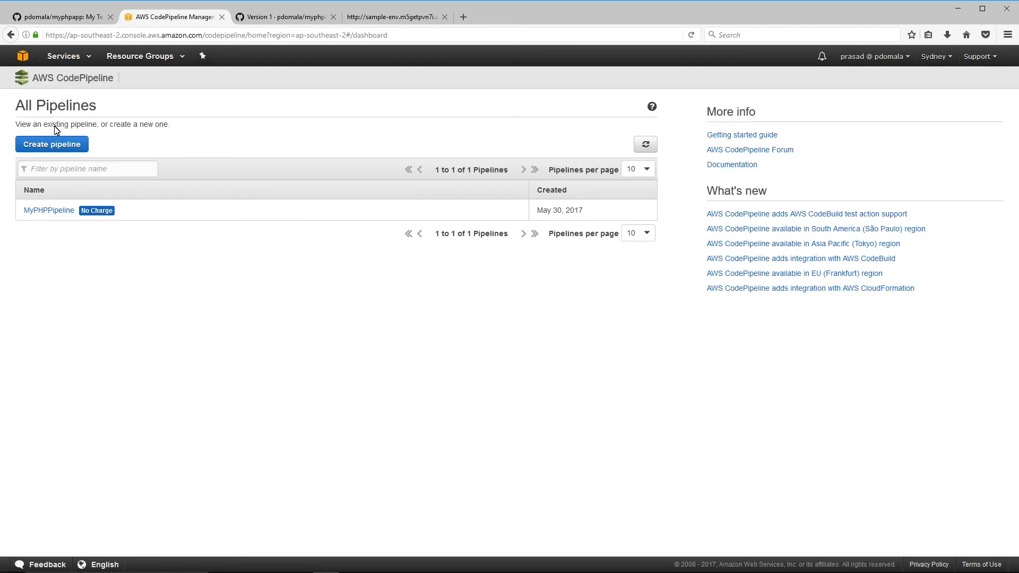
{"action": "left_click", "coordinate": [50, 211]}
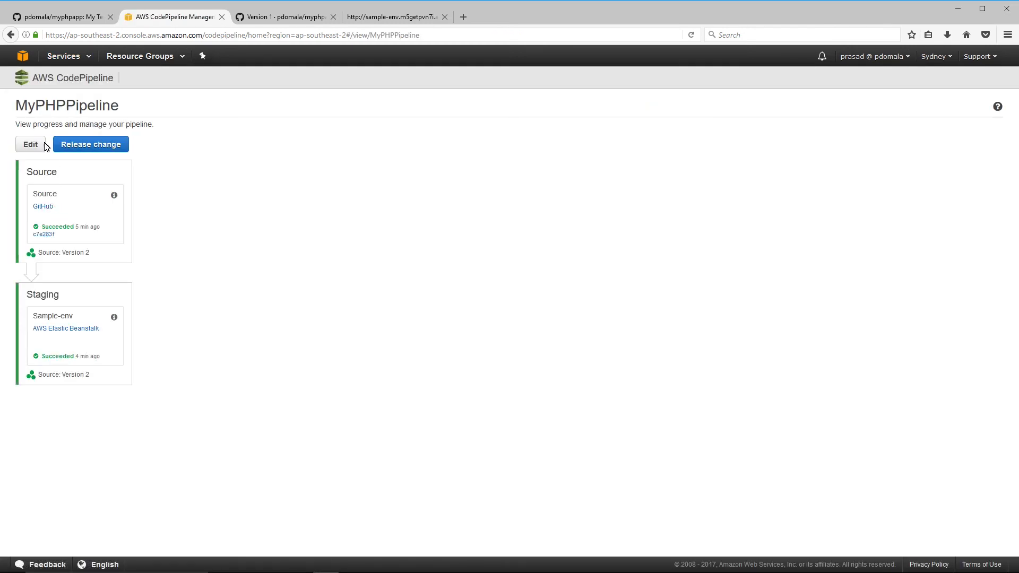
{"action": "left_click", "coordinate": [31, 145]}
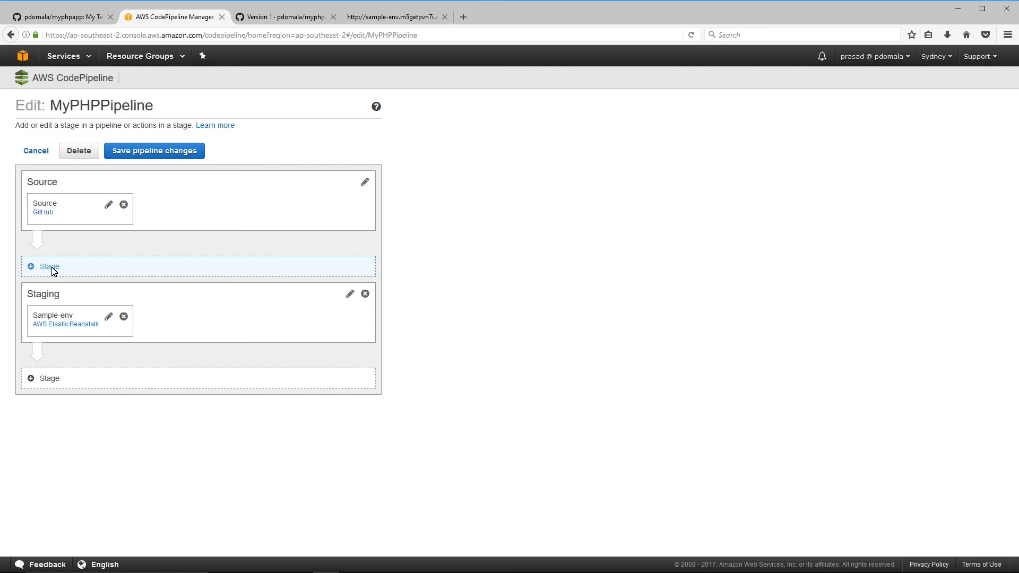
- Insert a stage named 'manual approval' between Source and Staging and begin adding an action
{"action": "left_click", "coordinate": [54, 271]}
{"action": "left_click", "coordinate": [77, 298]}
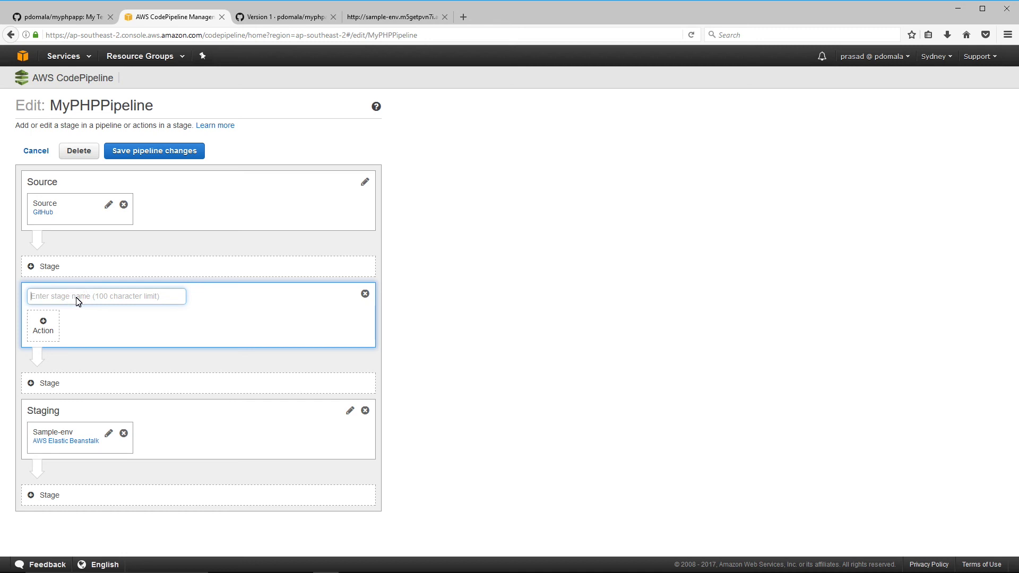
{"action": "type", "text": "manual a"}
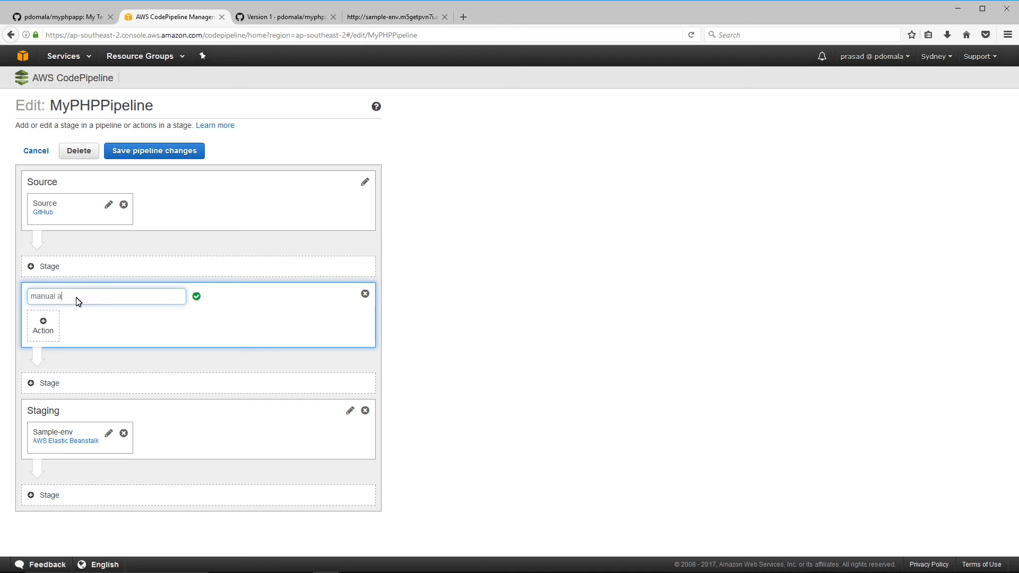
{"action": "type", "text": "pproval"}
{"action": "left_click", "coordinate": [52, 329]}
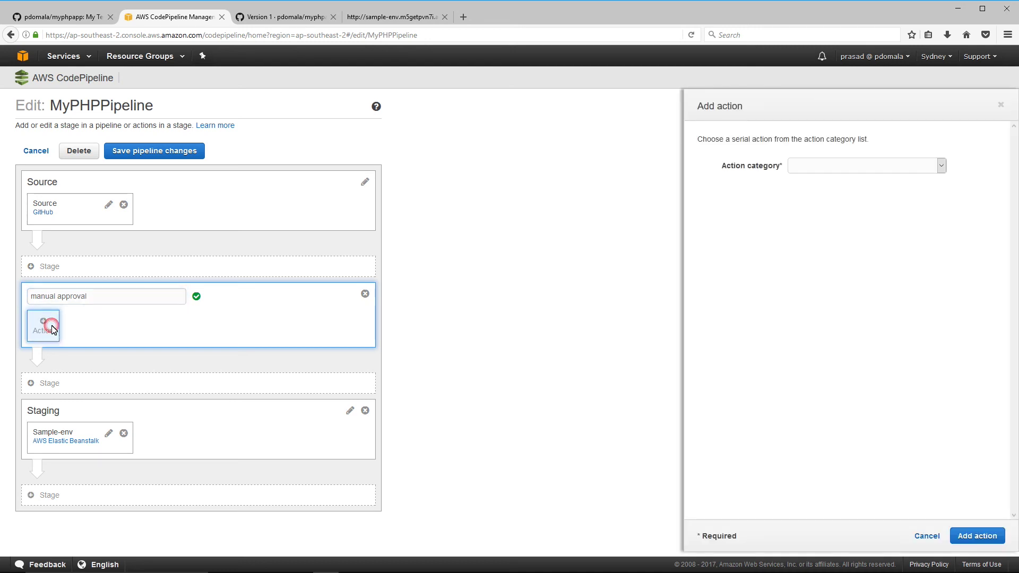
- Configure an Approval-category action 'approve' of type Manual approval using the phpapp SNS topic ARN
{"action": "left_click", "coordinate": [830, 170]}
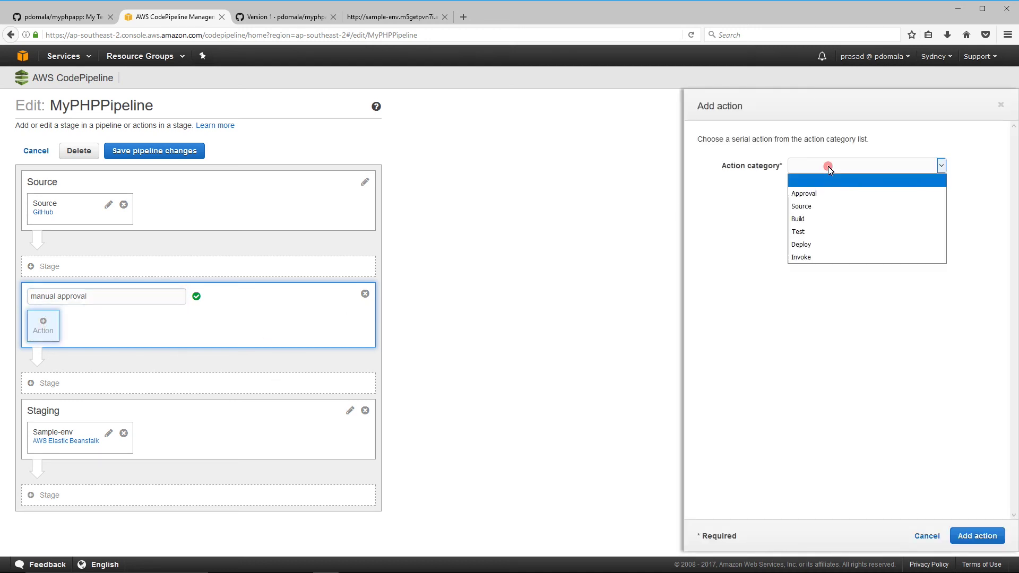
{"action": "left_click", "coordinate": [826, 200]}
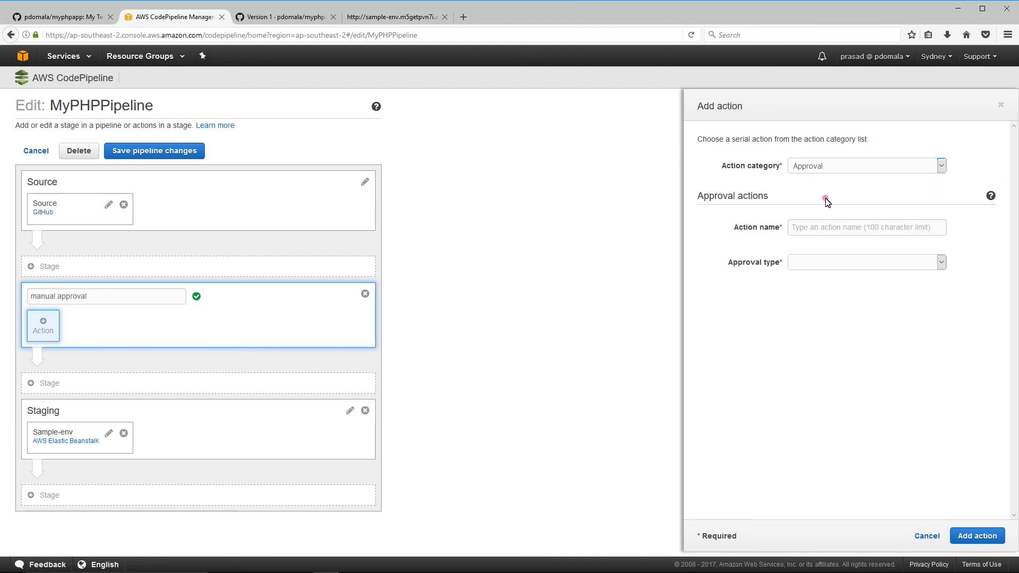
{"action": "left_click", "coordinate": [815, 227]}
{"action": "type", "text": "approve"}
{"action": "left_click", "coordinate": [820, 264]}
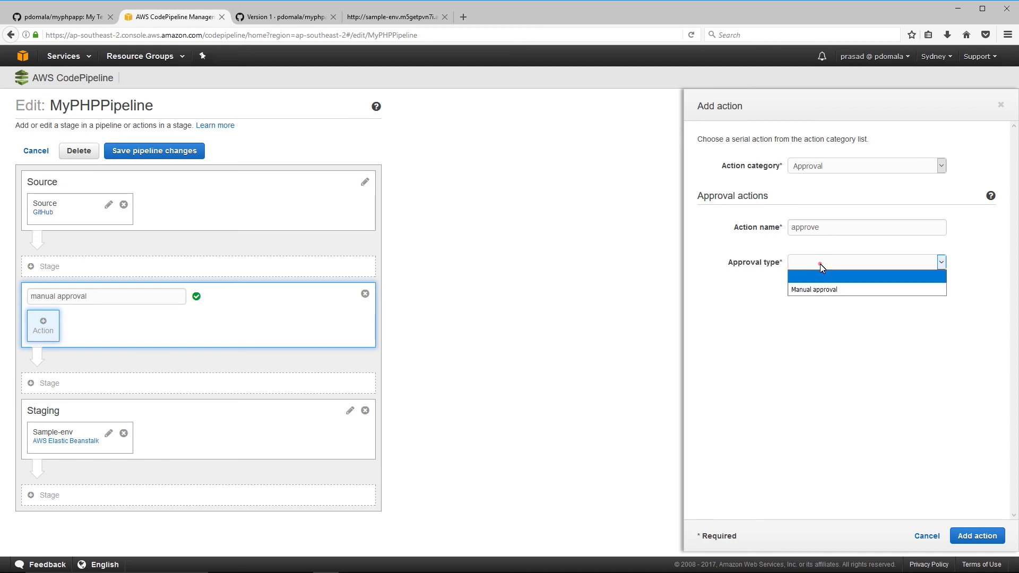
{"action": "left_click", "coordinate": [829, 290]}
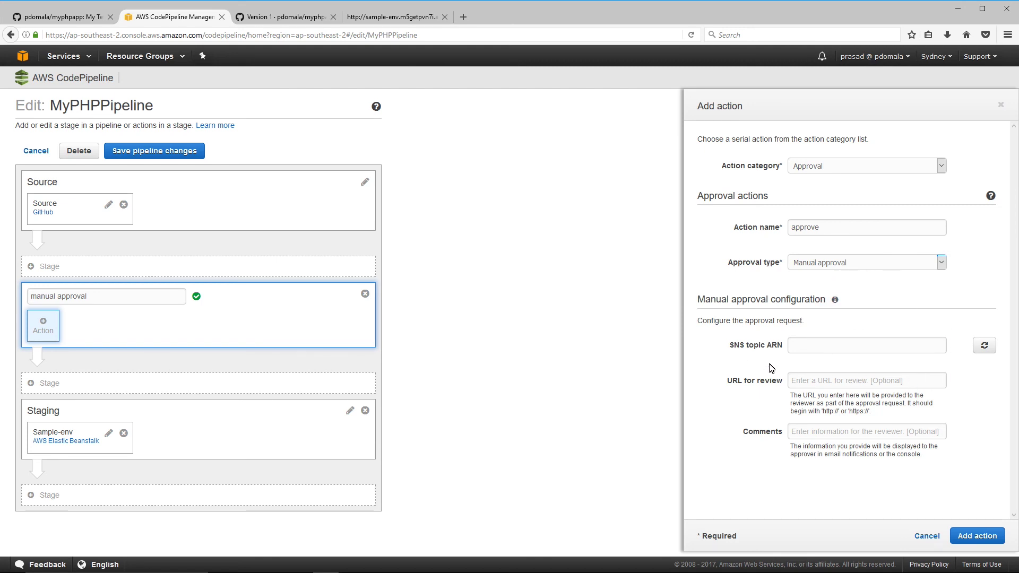
{"action": "left_click", "coordinate": [843, 350]}
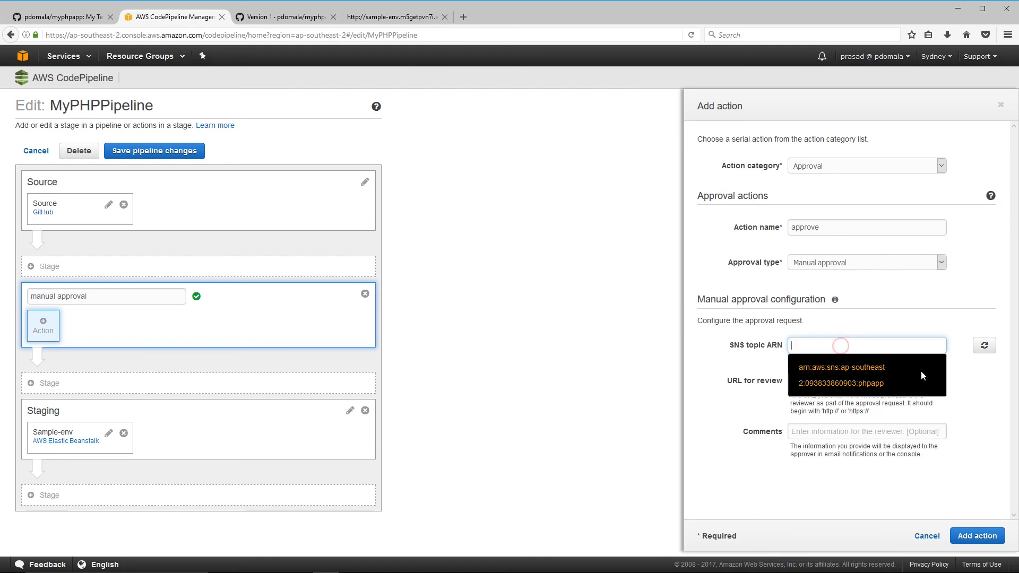
{"action": "left_click", "coordinate": [871, 383]}
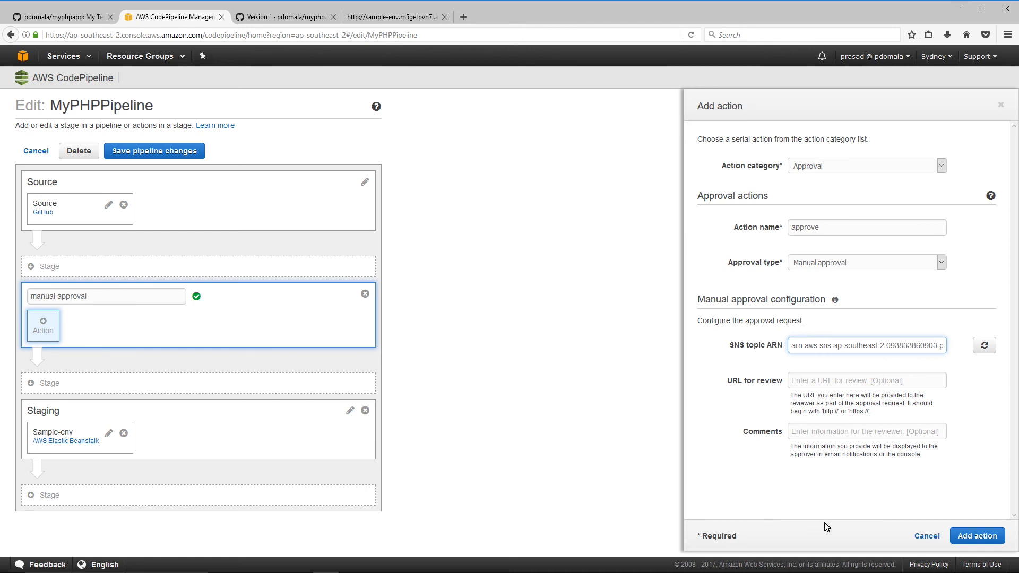
- Add the approve action to the stage and save the pipeline changes
{"action": "left_click", "coordinate": [978, 536]}
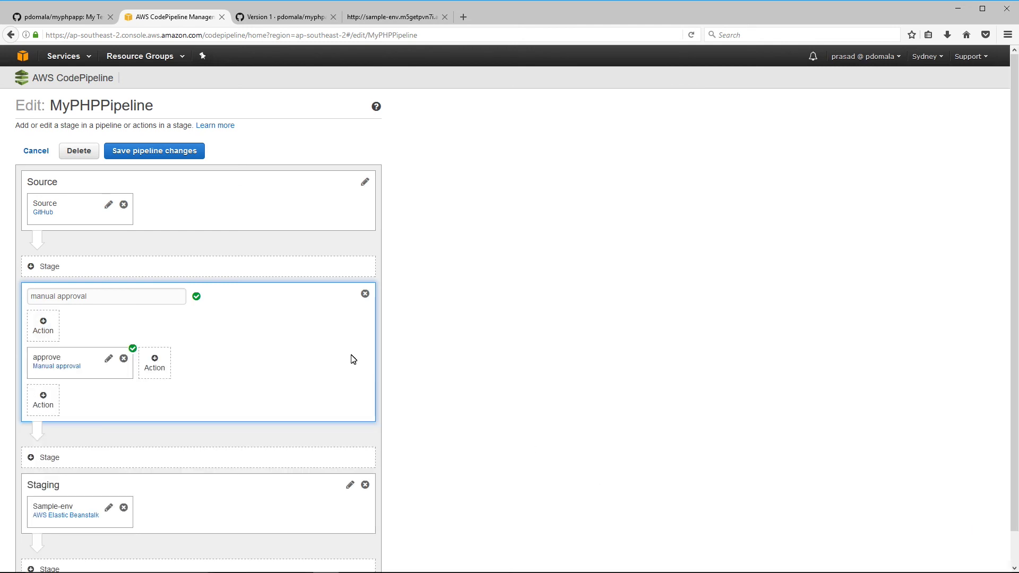
{"action": "left_click", "coordinate": [147, 154]}
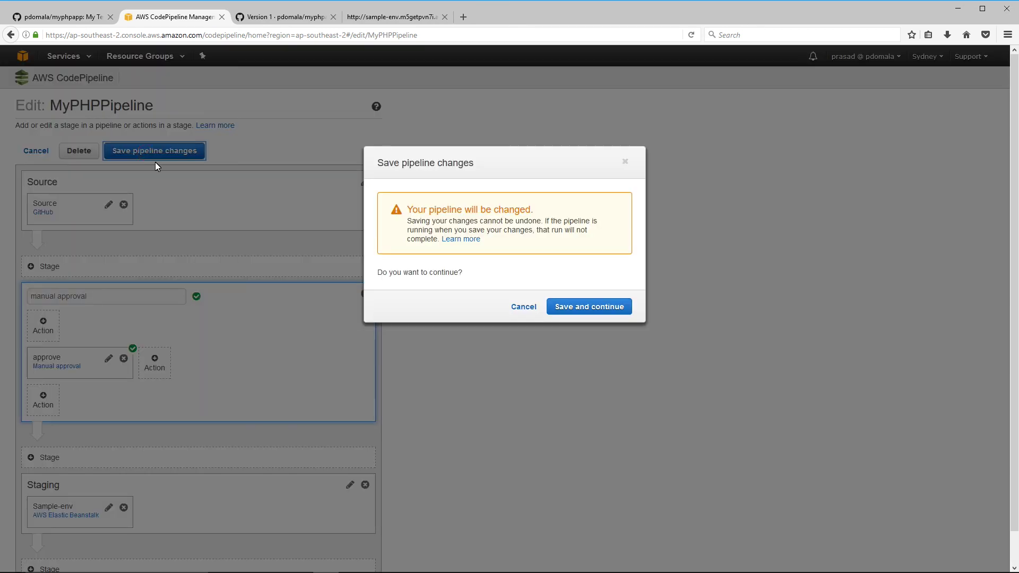
{"action": "left_click", "coordinate": [602, 313]}
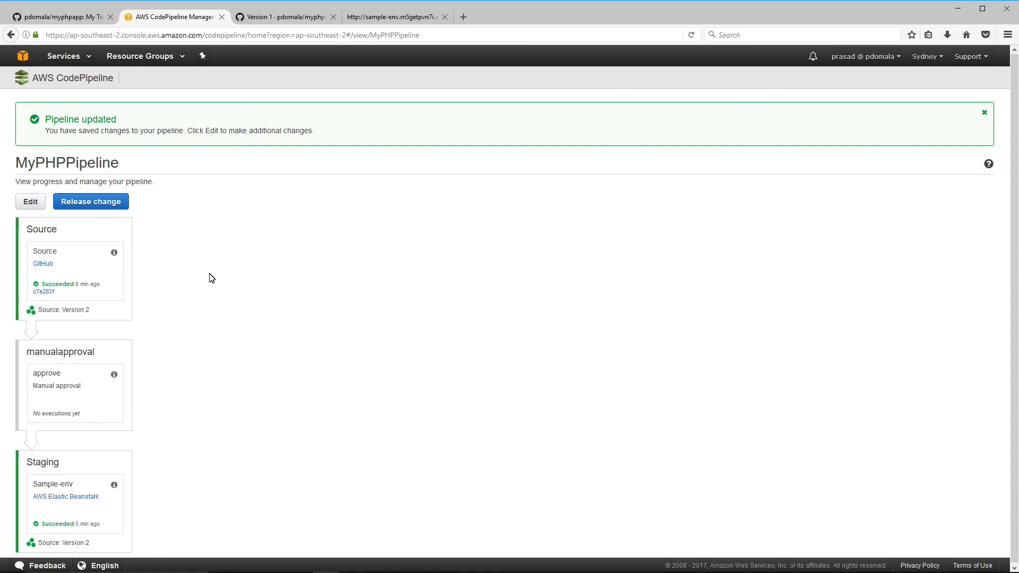
- Change the echoed version number on line 8 of myphptest.php from 2 to 3
{"action": "key", "text": "alt+Tab"}
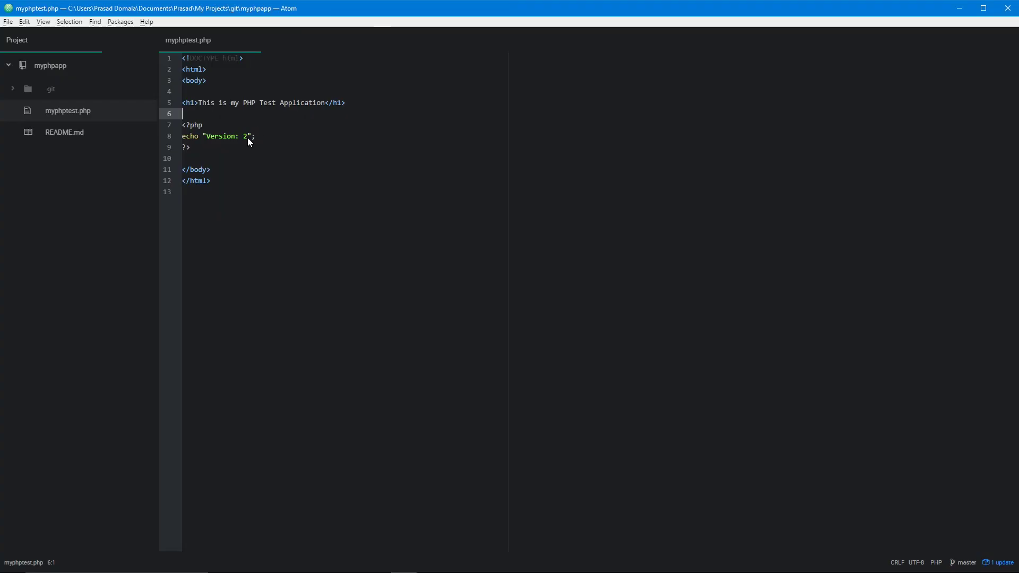
{"action": "left_click", "coordinate": [247, 136]}
{"action": "key", "text": "BackSpace"}
{"action": "type", "text": "3"}
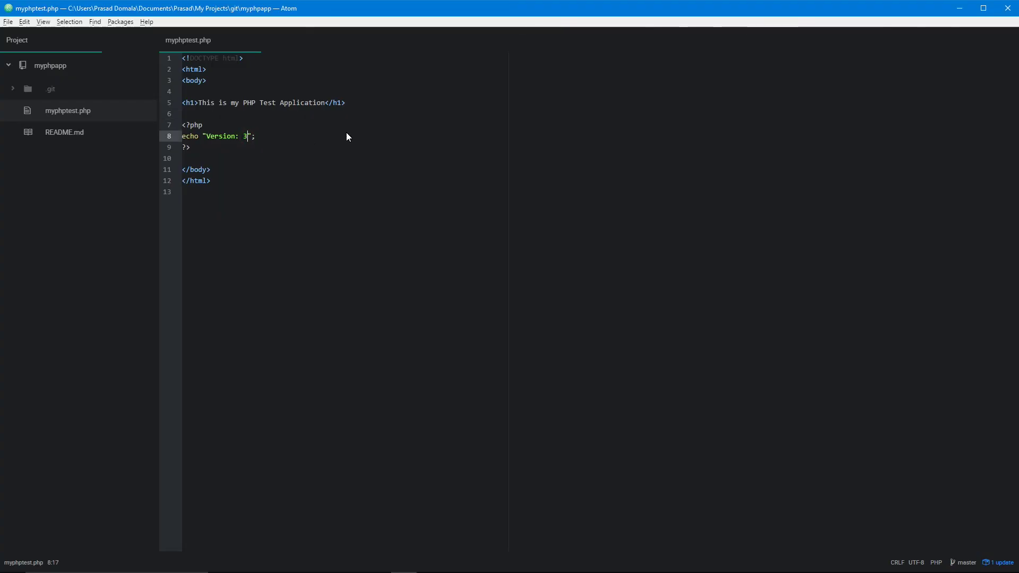
- Commit the change in Git Bash with the message 'Version 3'
{"action": "key", "text": "alt+Tab"}
{"action": "key", "text": "Up"}
{"action": "key", "text": "Up"}
{"action": "key", "text": "Left"}
{"action": "key", "text": "Left"}
{"action": "key", "text": "Left"}
{"action": "key", "text": "BackSpace"}
{"action": "type", "text": "3"}
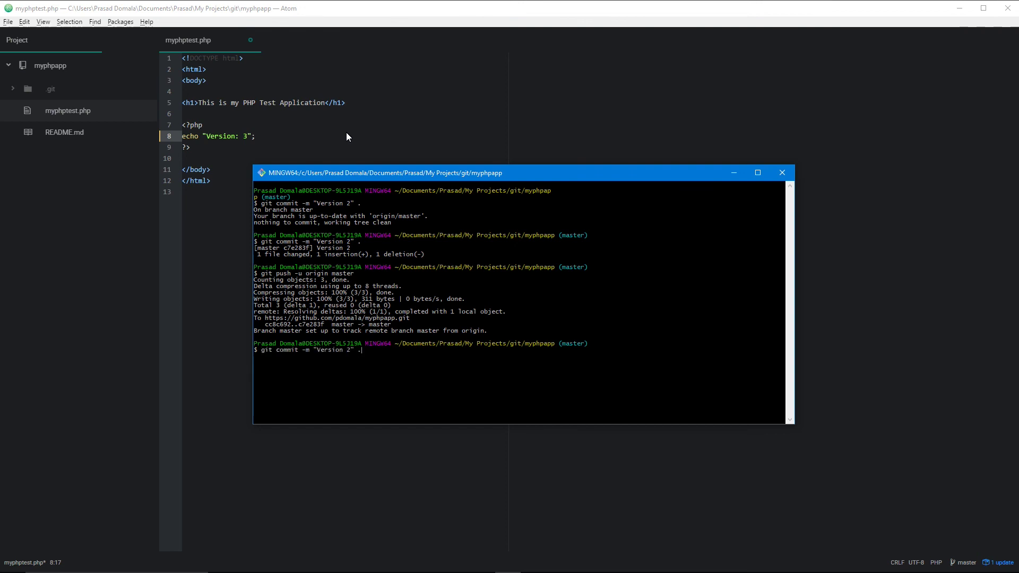
{"action": "key", "text": "Return"}
- Push the Version 3 commit to GitHub master and return to the browser
{"action": "key", "text": "Up"}
{"action": "key", "text": "Return"}
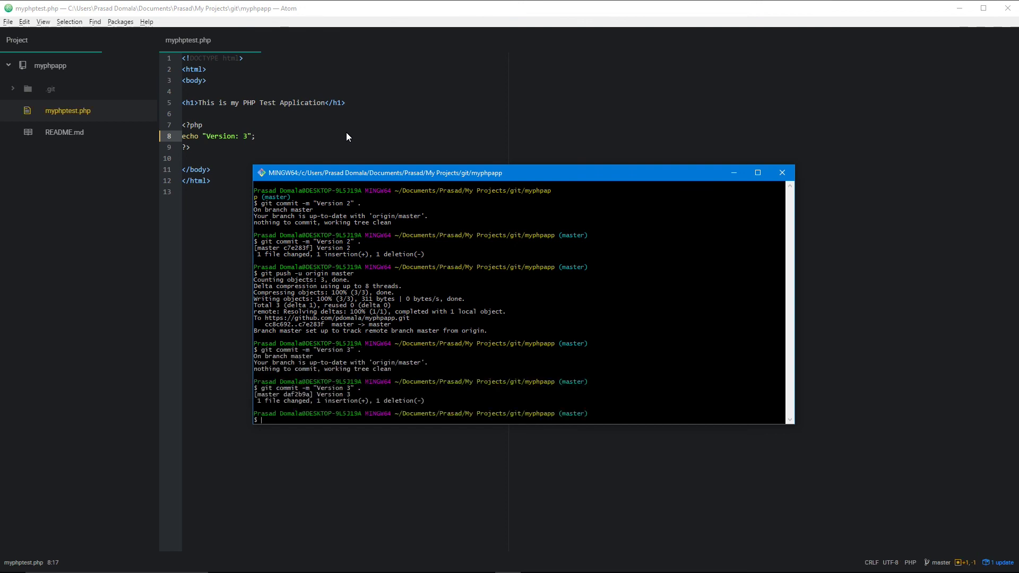
{"action": "key", "text": "Up"}
{"action": "key", "text": "Up"}
{"action": "key", "text": "Return"}
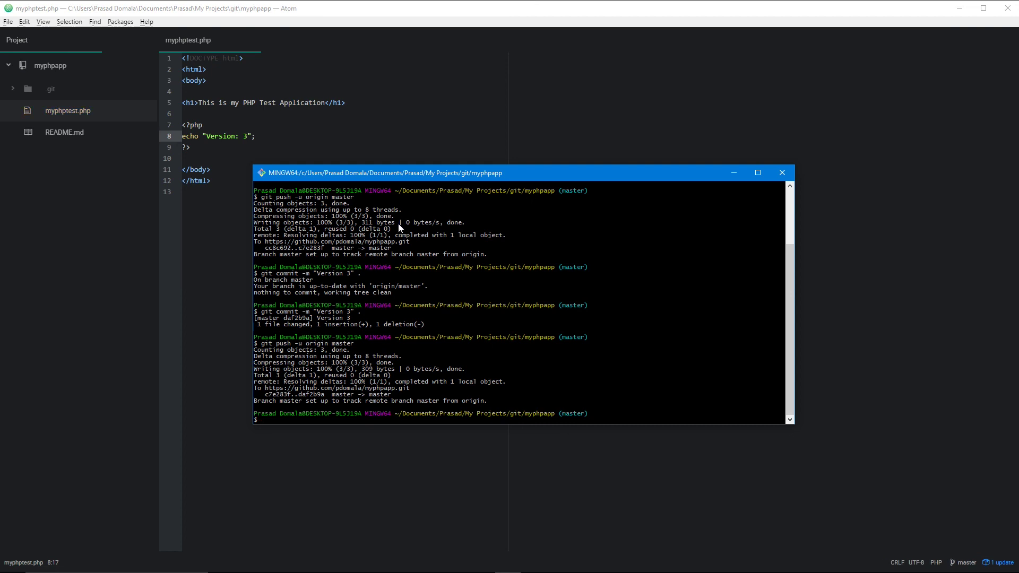
{"action": "key", "text": "alt+Tab"}
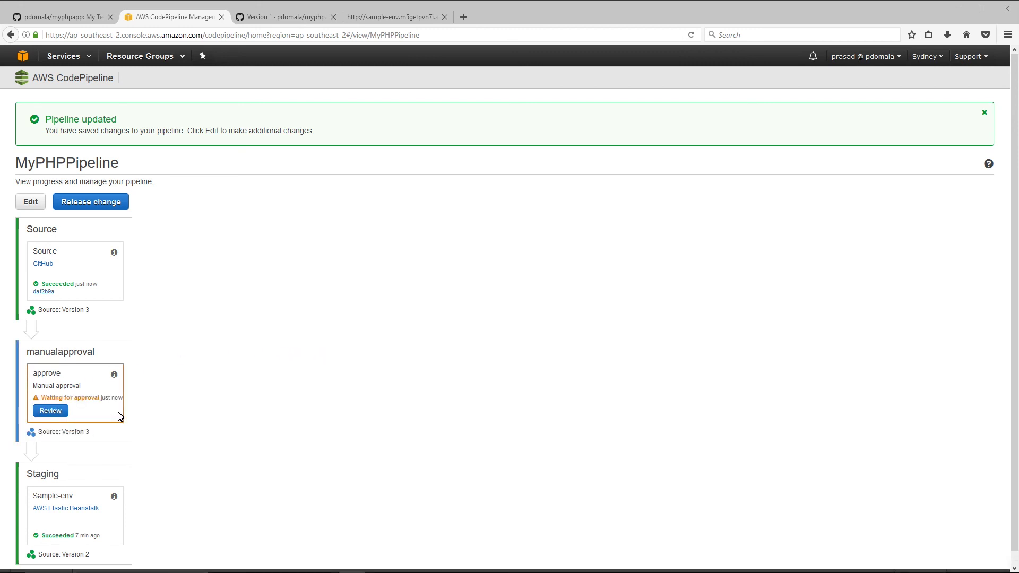
- Review the waiting approve action and approve Version 3 with the comment 'Approved'
{"action": "left_click_drag", "start_coordinate": [42, 397], "coordinate": [99, 403]}
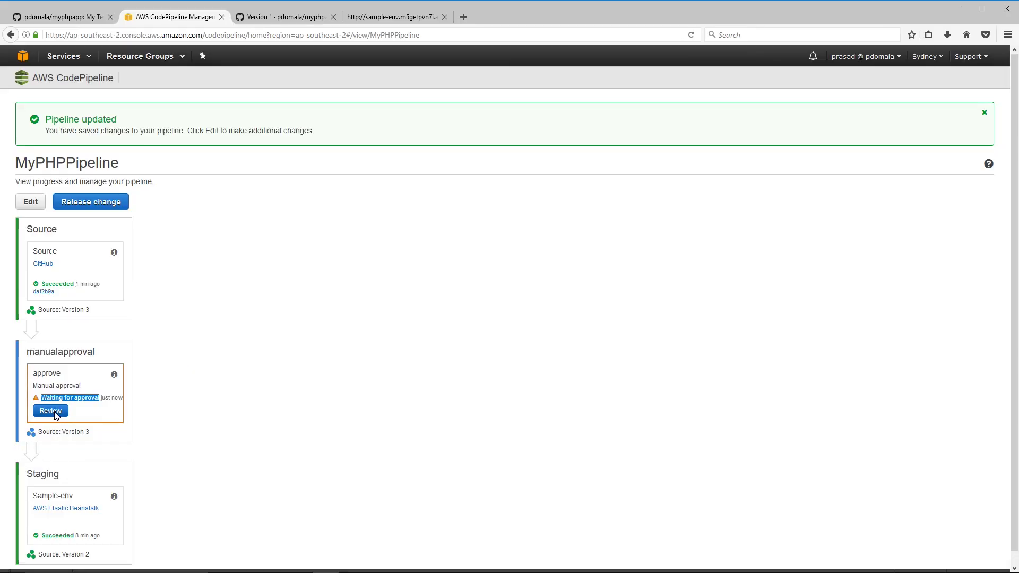
{"action": "left_click", "coordinate": [51, 411]}
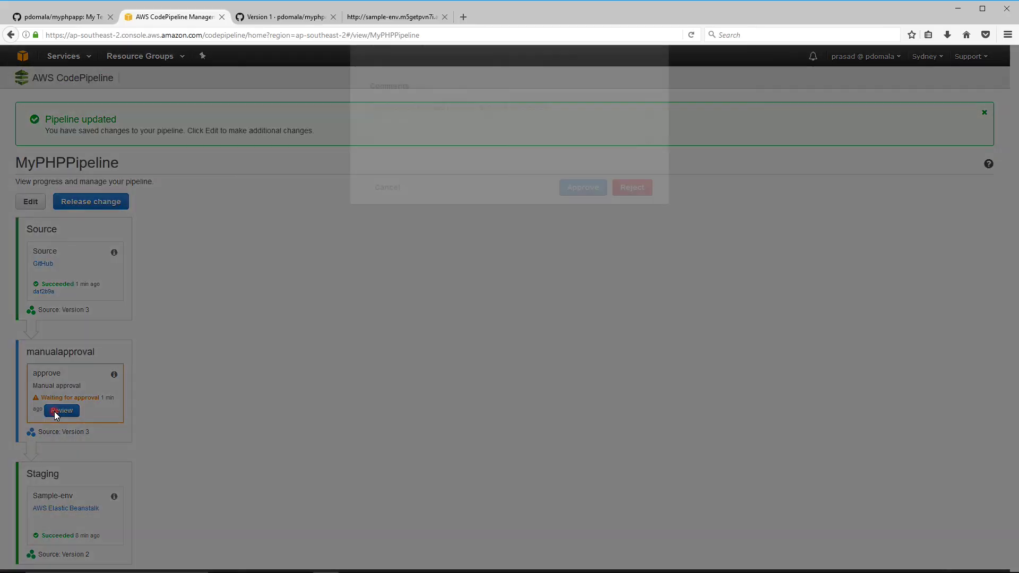
{"action": "left_click", "coordinate": [395, 183]}
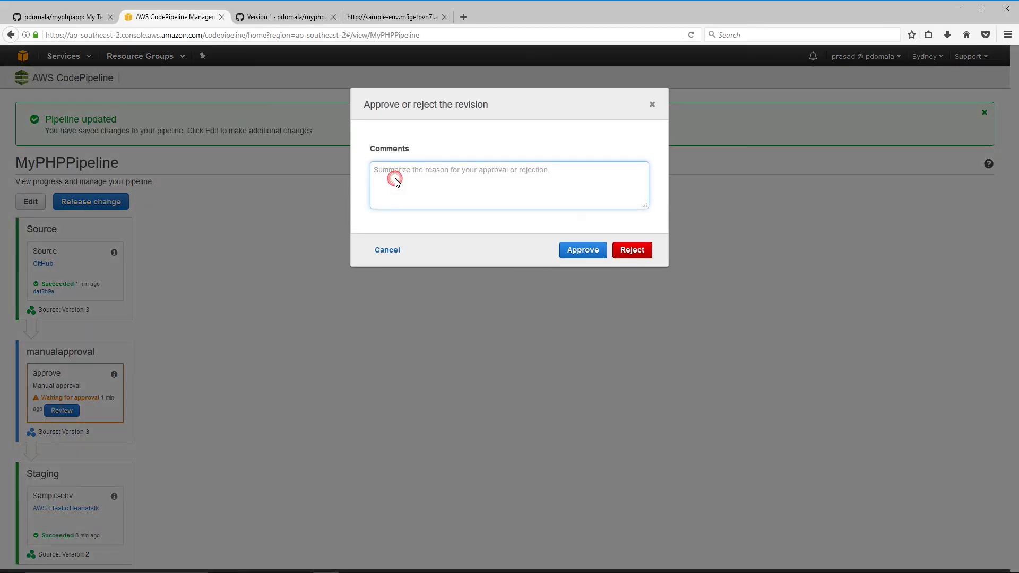
{"action": "type", "text": "Approved"}
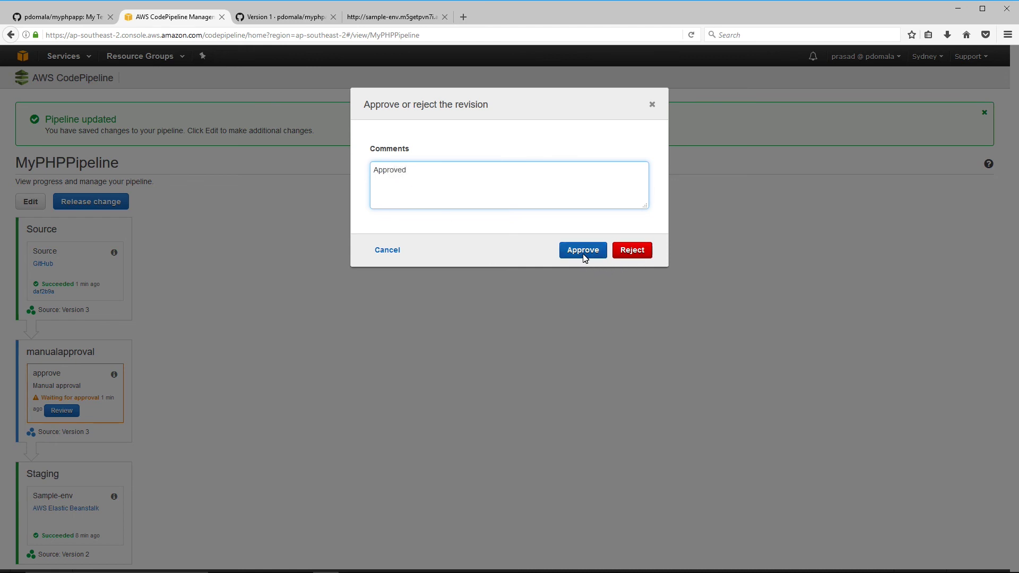
{"action": "left_click", "coordinate": [582, 251]}
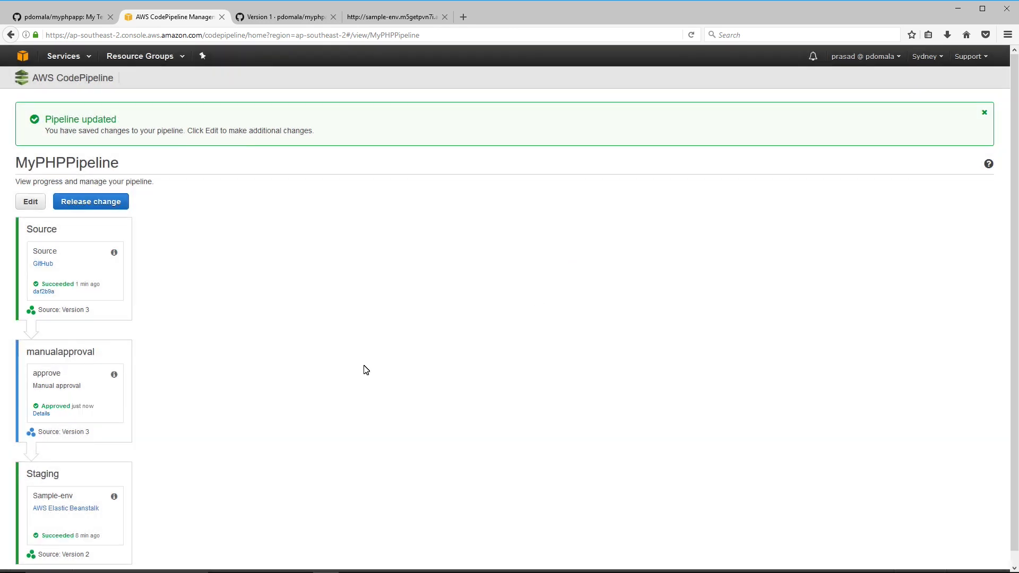
- Confirm Staging succeeded, then reload the sample-env test page so it shows Version: 3
{"action": "scroll", "coordinate": [167, 335], "scroll_direction": "down", "scroll_amount": 1}
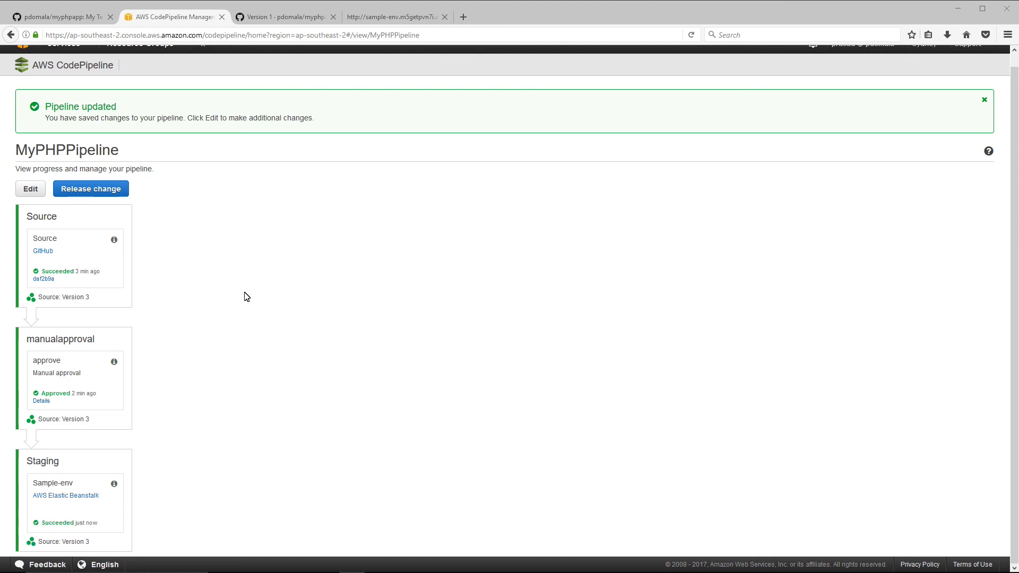
{"action": "left_click", "coordinate": [393, 17]}
{"action": "left_click", "coordinate": [391, 36]}
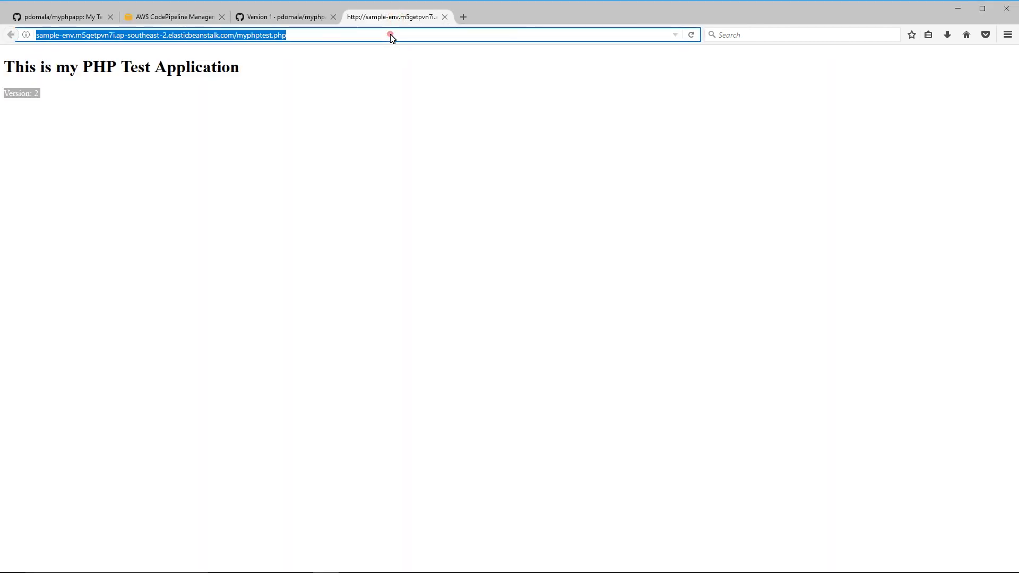
{"action": "key", "text": "Return"}
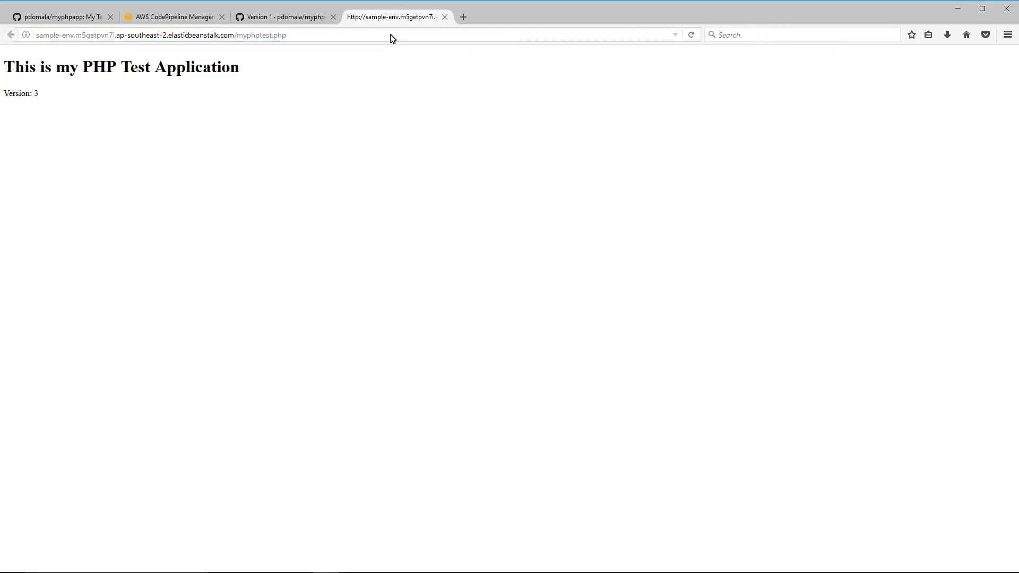